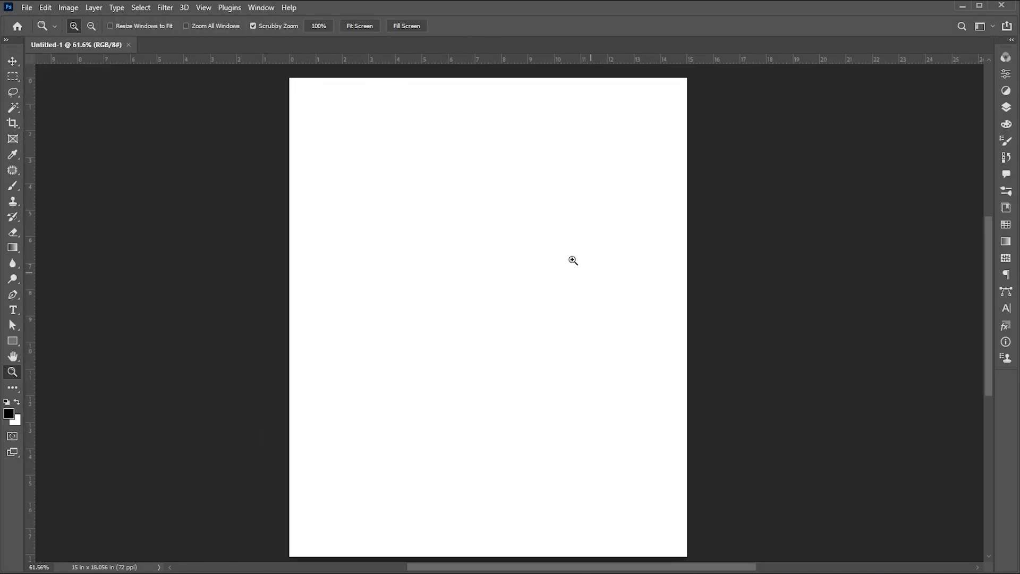
# Step: Place Embedded the red-wall portrait of the bearded man into the blank Untitled-1 canvas
pyautogui.click(26, 8)
pyautogui.click(59, 243)
pyautogui.click(149, 90)
pyautogui.click(666, 506)
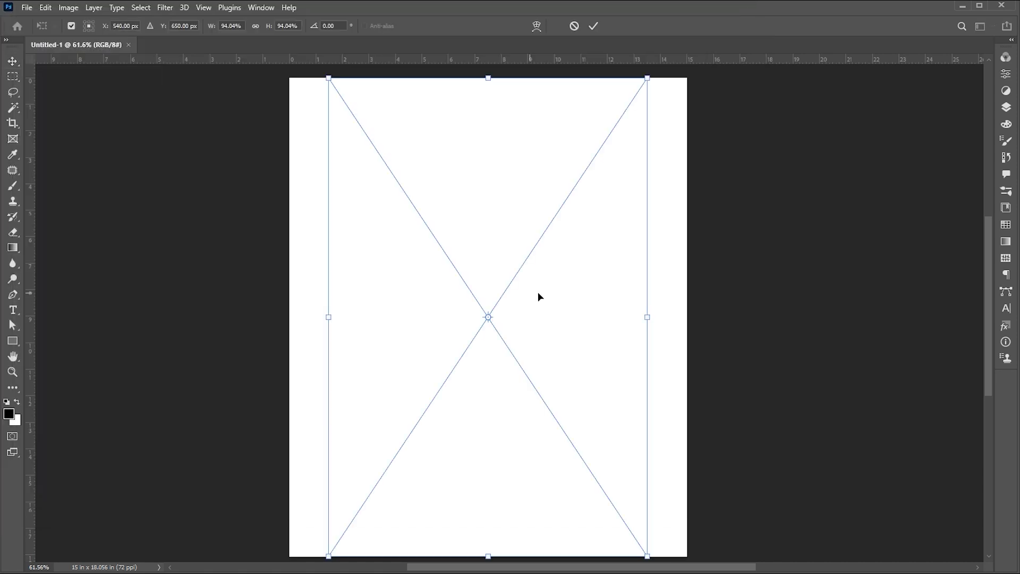
# Step: Scale the placed portrait to about 270% and position it so head and shoulders fill the poster
pyautogui.moveTo(648, 318); pyautogui.dragTo(758, 296)
pyautogui.moveTo(565, 234); pyautogui.dragTo(530, 390)
pyautogui.moveTo(725, 472); pyautogui.dragTo(842, 471)
pyautogui.moveTo(532, 267); pyautogui.dragTo(500, 374)
pyautogui.moveTo(811, 498); pyautogui.dragTo(881, 487)
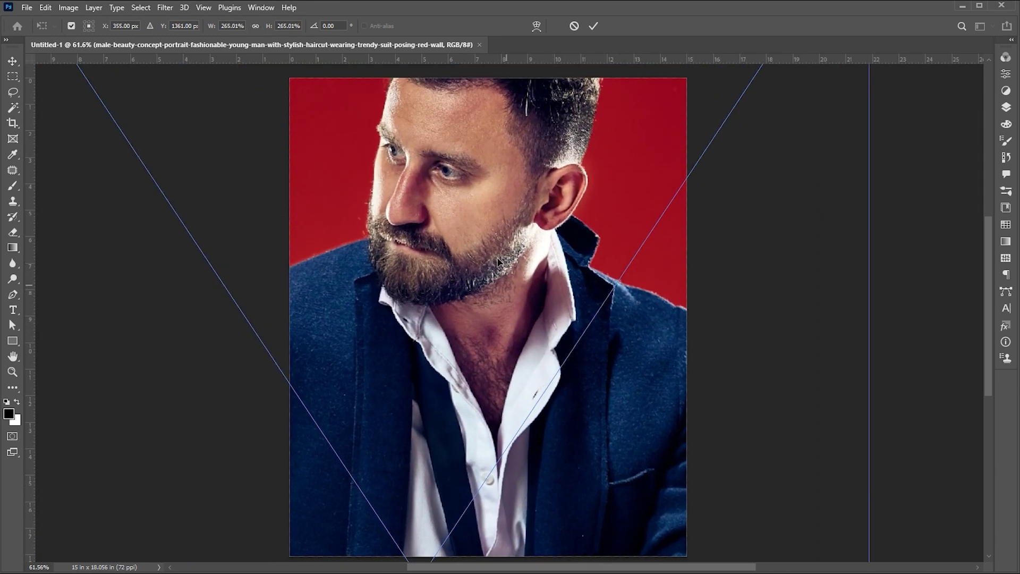
pyautogui.moveTo(501, 259); pyautogui.dragTo(484, 334)
pyautogui.moveTo(491, 259)
pyautogui.mouseDown()
pyautogui.moveTo(488, 276)
pyautogui.moveTo(486, 246)
pyautogui.mouseUp()
pyautogui.moveTo(850, 429); pyautogui.dragTo(868, 421)
pyautogui.moveTo(556, 333)
pyautogui.mouseDown()
pyautogui.moveTo(569, 326)
pyautogui.moveTo(557, 346)
pyautogui.mouseUp()
pyautogui.press('Return')
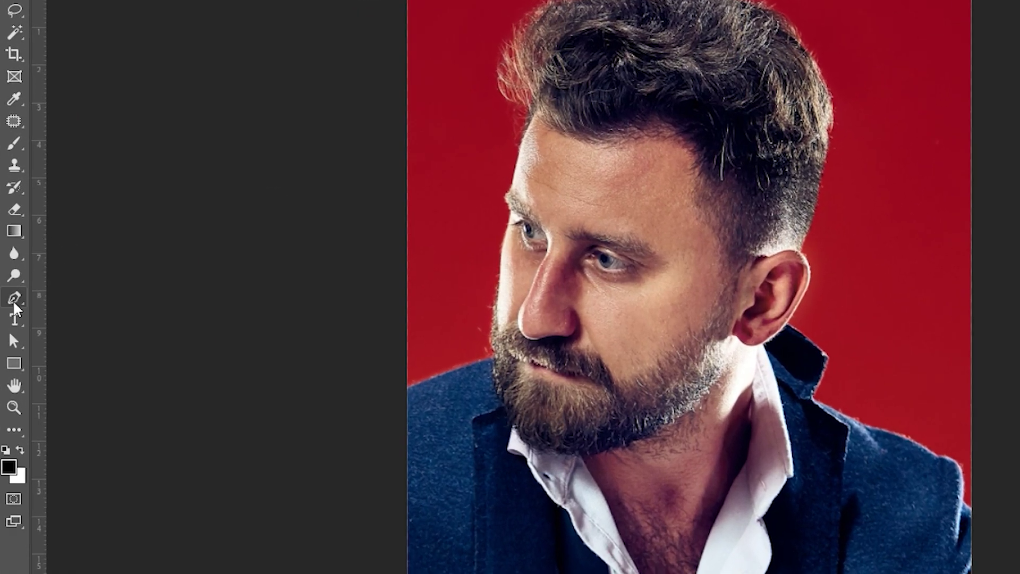
# Step: Add vertical dark red 'STYLE' text on the man's face and move it lower down
pyautogui.rightClick(14, 315)
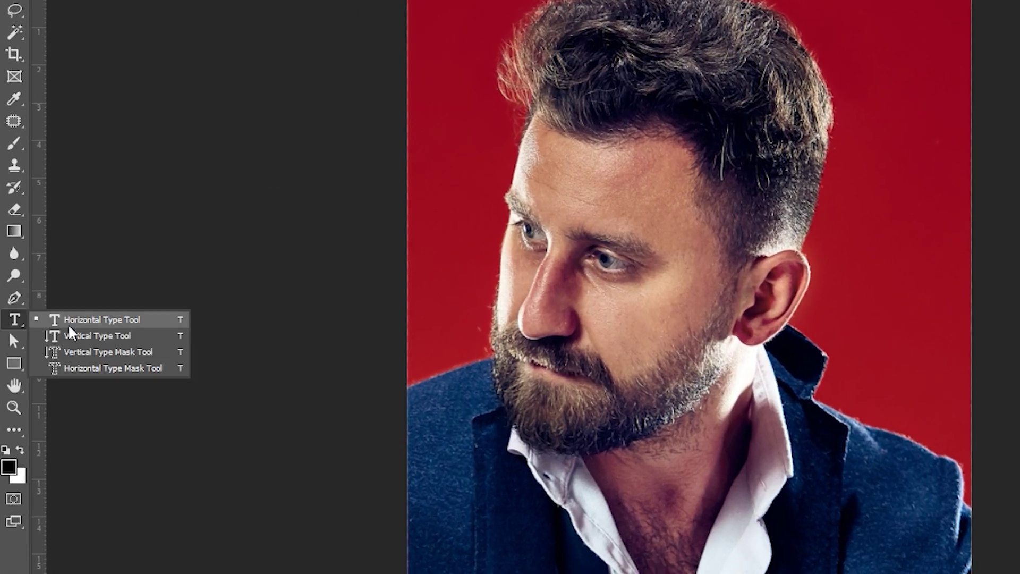
pyautogui.click(69, 319)
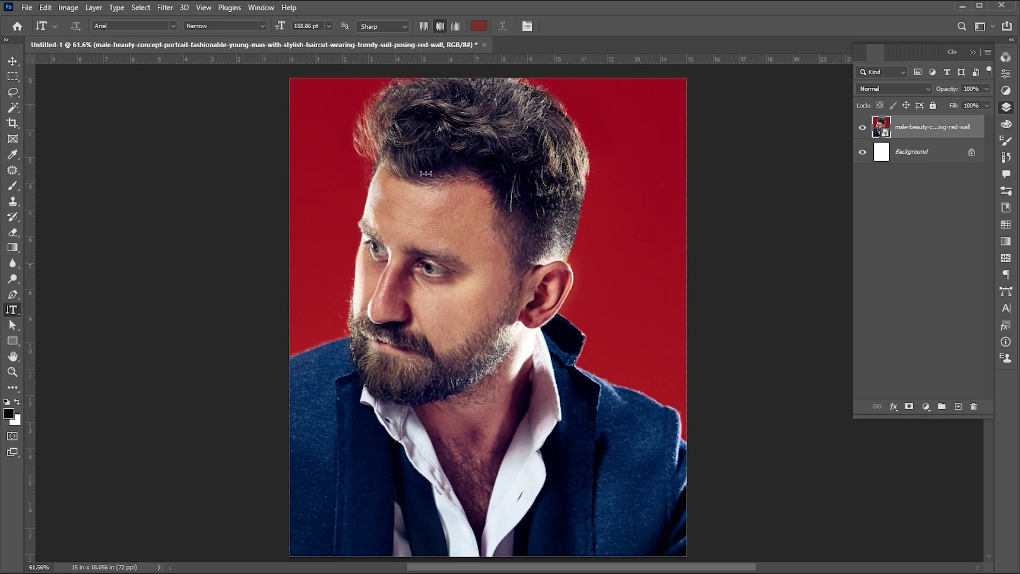
pyautogui.click(425, 176)
pyautogui.write('ST')
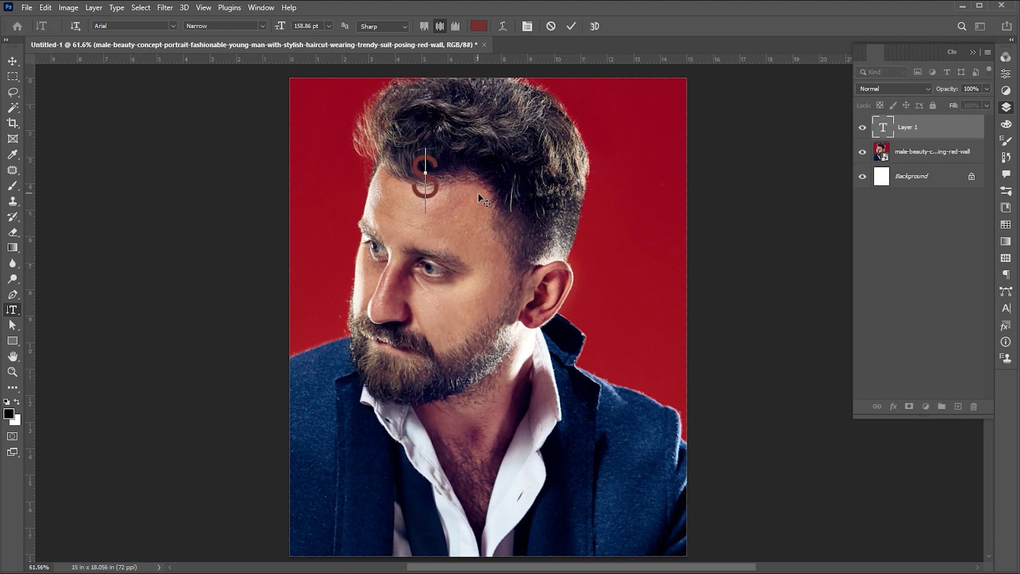
pyautogui.write('YLE')
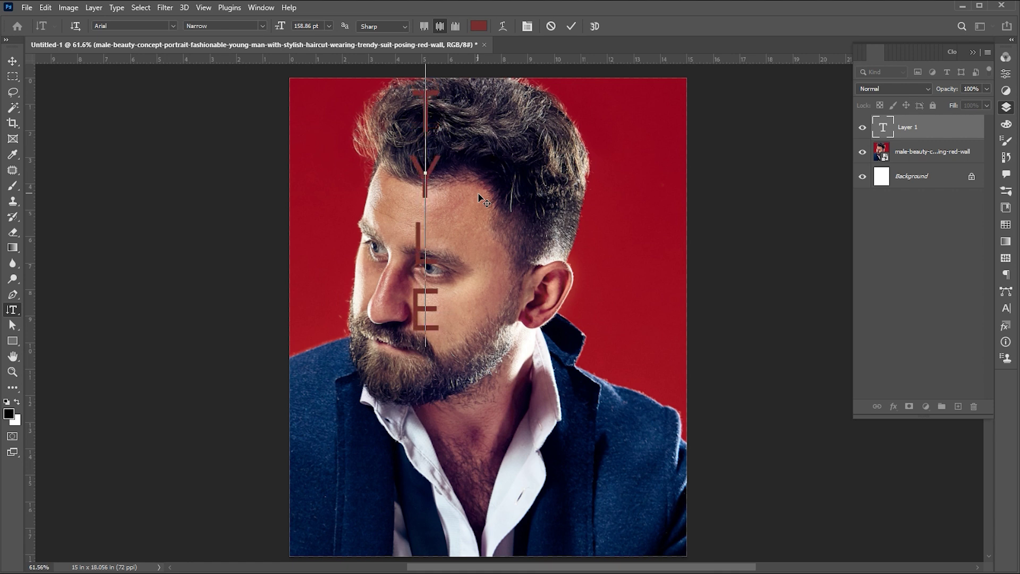
pyautogui.click(13, 61)
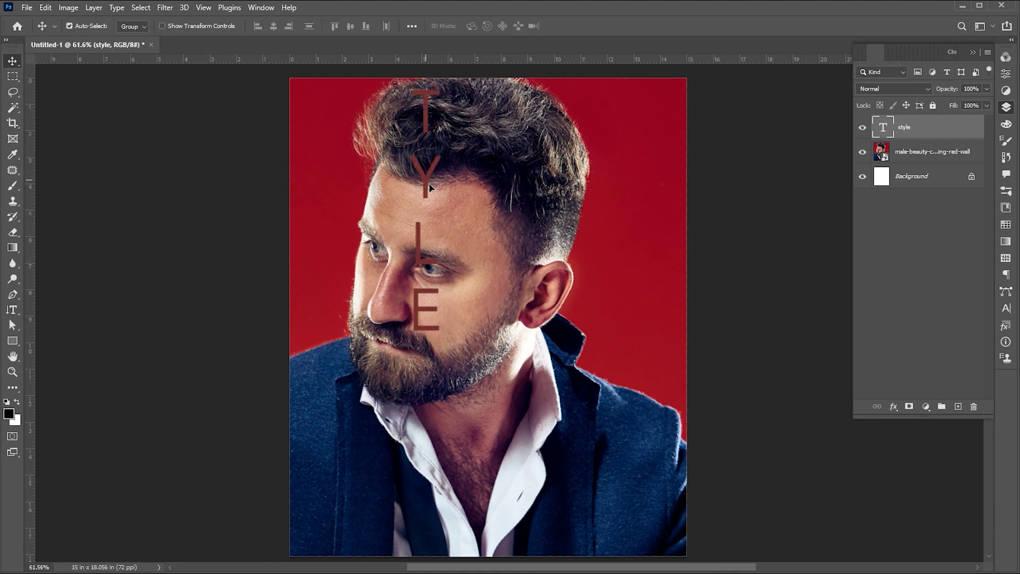
pyautogui.moveTo(429, 183); pyautogui.dragTo(441, 313)
# Step: Change the STYLE text's font to Helvetica Extended BQ Regular in the Character panel
pyautogui.click(1006, 308)
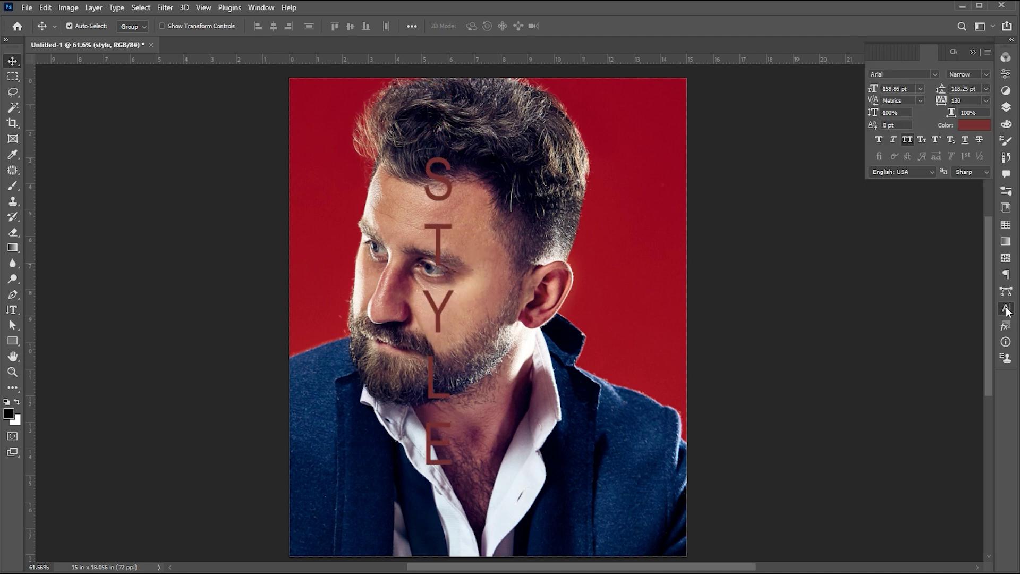
pyautogui.click(893, 74)
pyautogui.write('helve')
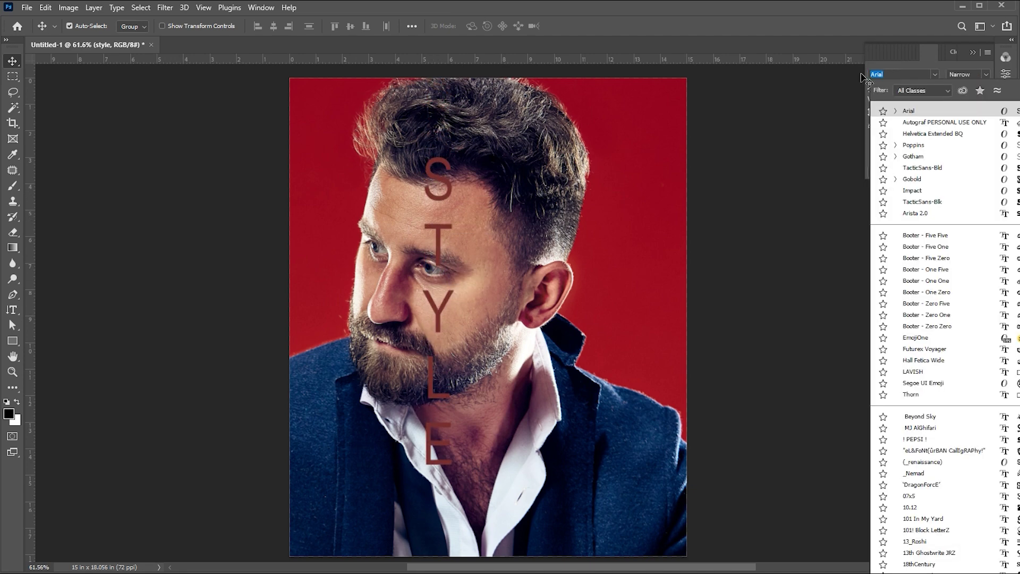
pyautogui.press('Down')
pyautogui.press('Down')
pyautogui.click(911, 406)
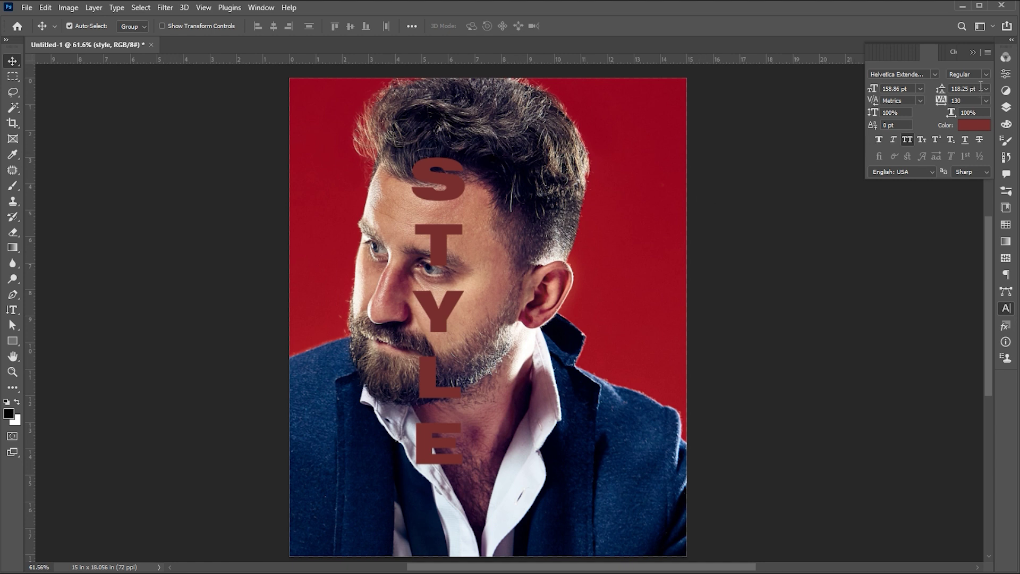
# Step: Select all the STYLE letters and tighten their tracking to -250
pyautogui.doubleClick(547, 265)
pyautogui.scroll(-2, 967, 100)
pyautogui.scroll(1, 967, 100)
pyautogui.scroll(-20, 965, 100)
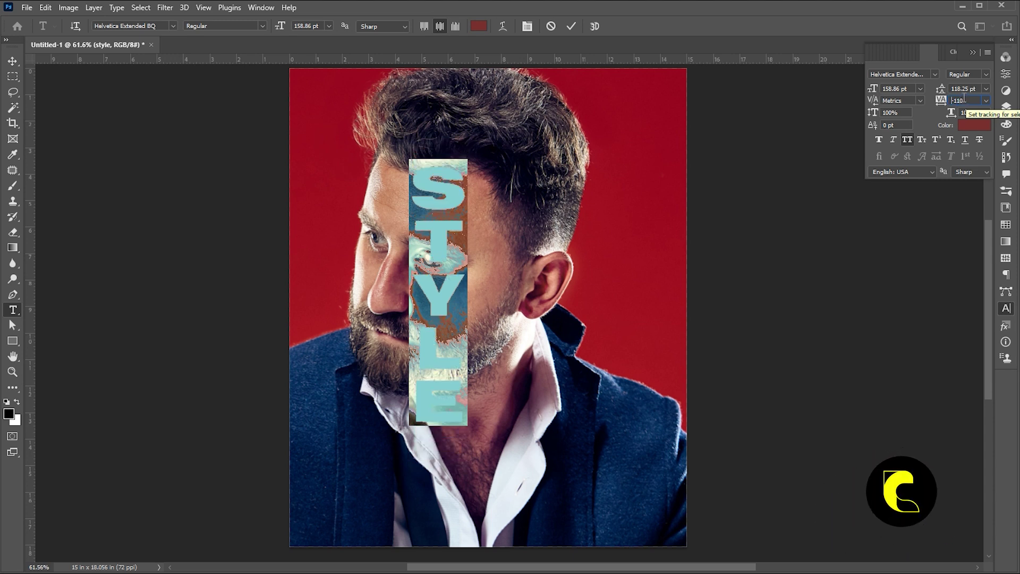
pyautogui.scroll(-6, 964, 99)
pyautogui.scroll(-8, 964, 99)
pyautogui.scroll(-2, 964, 99)
pyautogui.scroll(2, 964, 100)
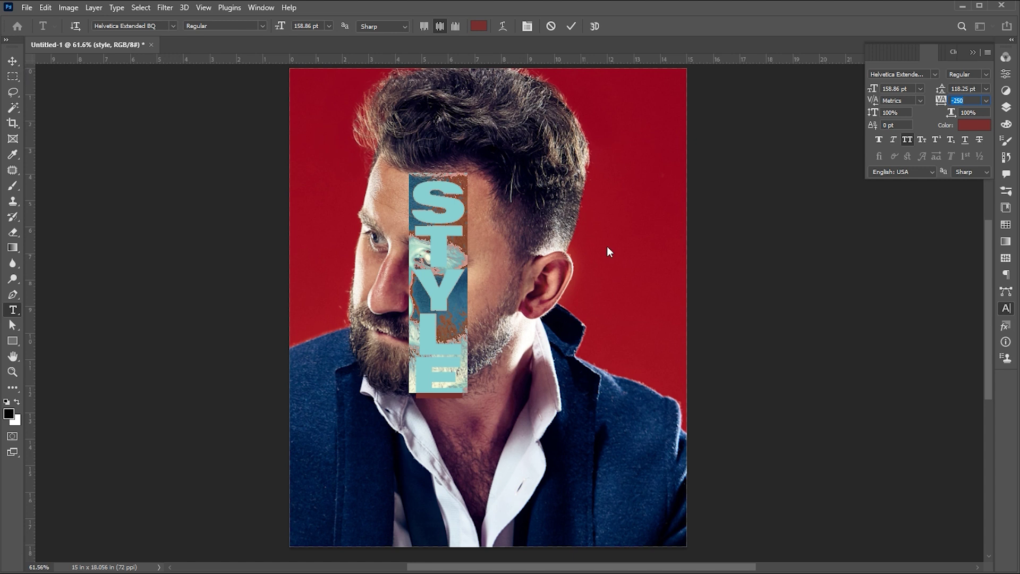
pyautogui.hotkey('ctrl', 'Return')
pyautogui.press('v')
# Step: Move STYLE beside the man's face and scale it to about 197%, nearly full poster height
pyautogui.moveTo(441, 300); pyautogui.dragTo(593, 313)
pyautogui.hotkey('ctrl', 't')
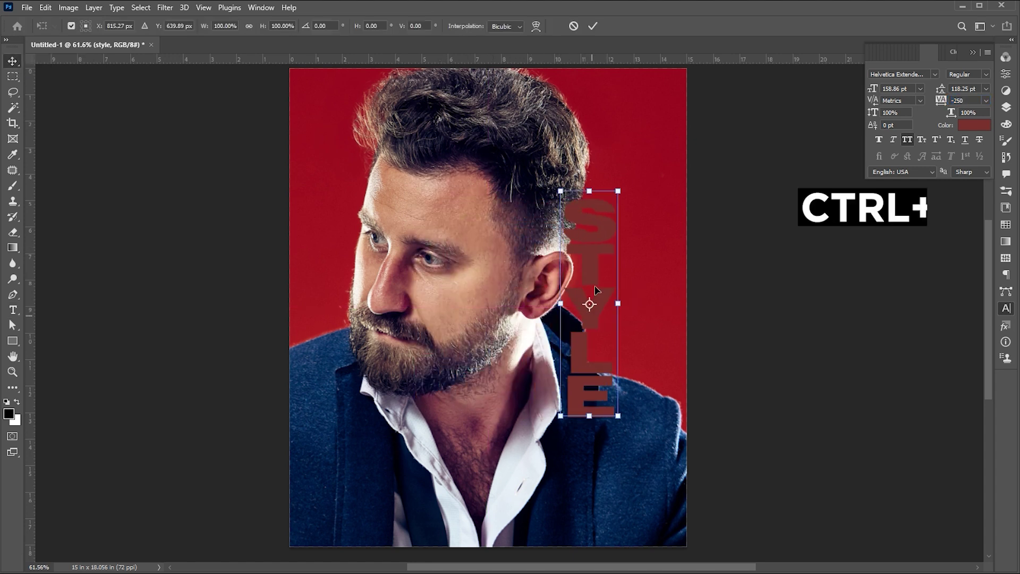
pyautogui.moveTo(620, 194); pyautogui.dragTo(668, 97)
pyautogui.moveTo(614, 184); pyautogui.dragTo(596, 205)
pyautogui.moveTo(634, 93); pyautogui.dragTo(633, 83)
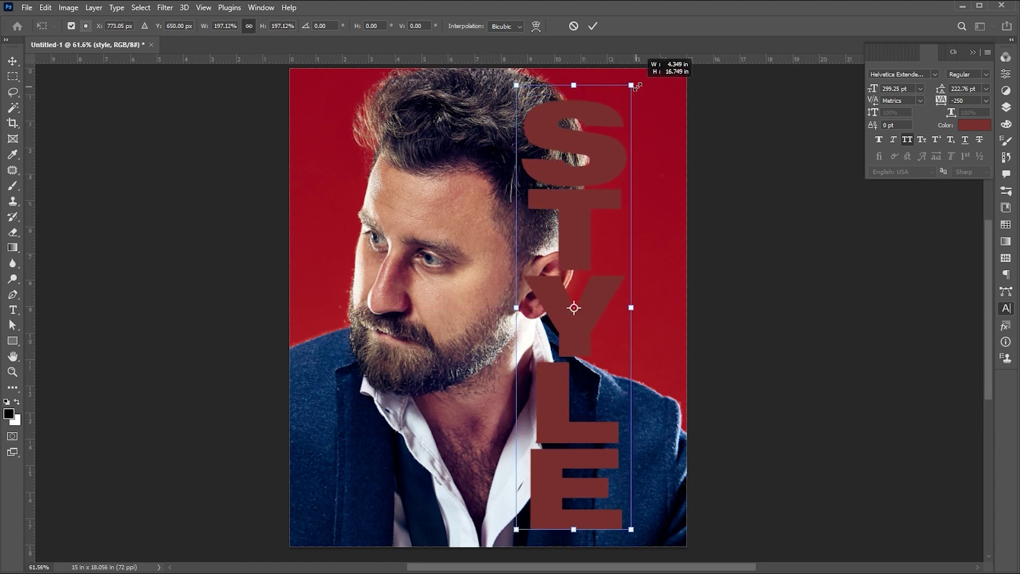
pyautogui.moveTo(614, 158); pyautogui.dragTo(623, 161)
pyautogui.press('Return')
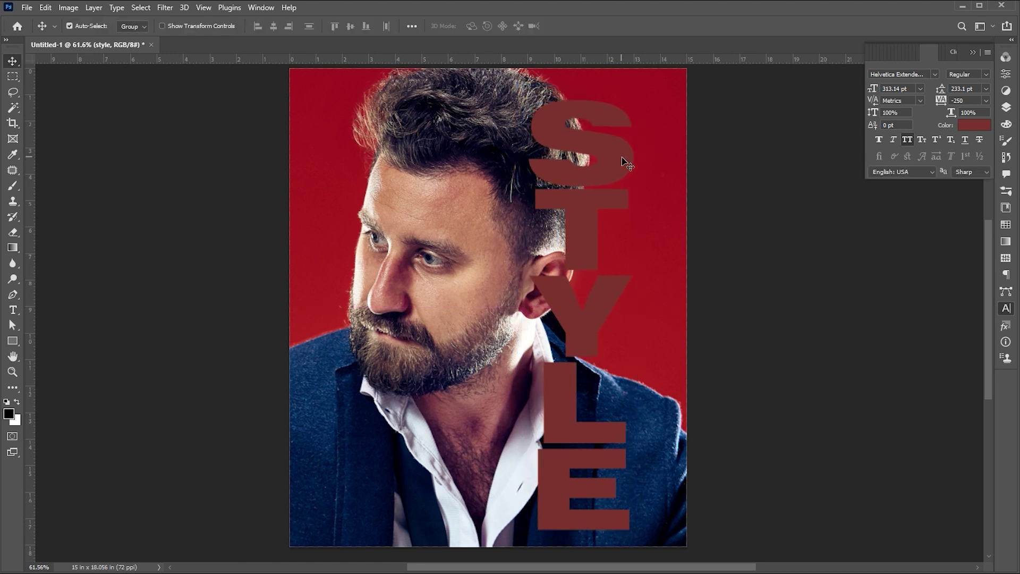
pyautogui.click(973, 52)
pyautogui.click(1003, 111)
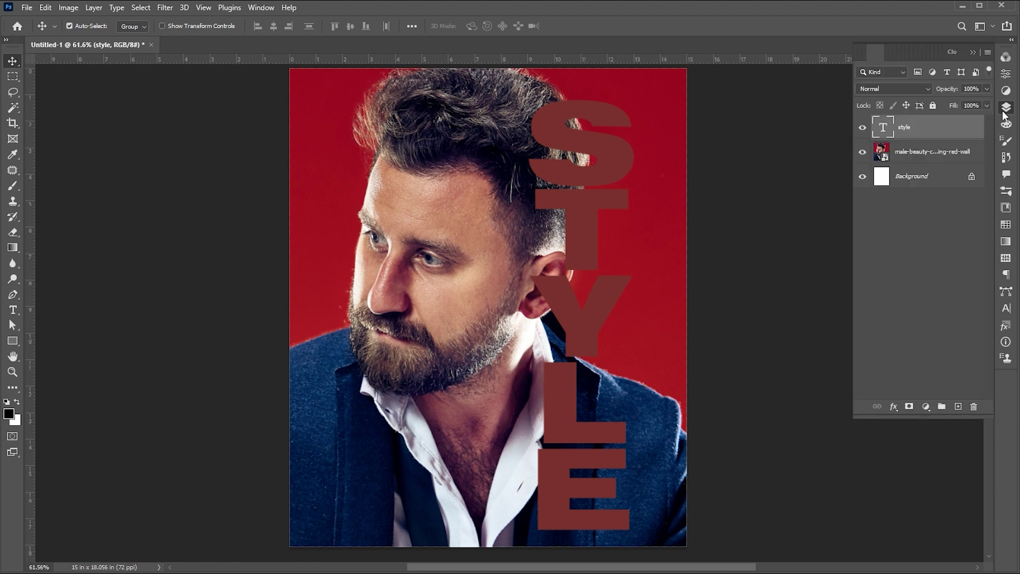
# Step: Add a Brightness/Contrast adjustment above the portrait layer with Brightness 40
pyautogui.click(941, 153)
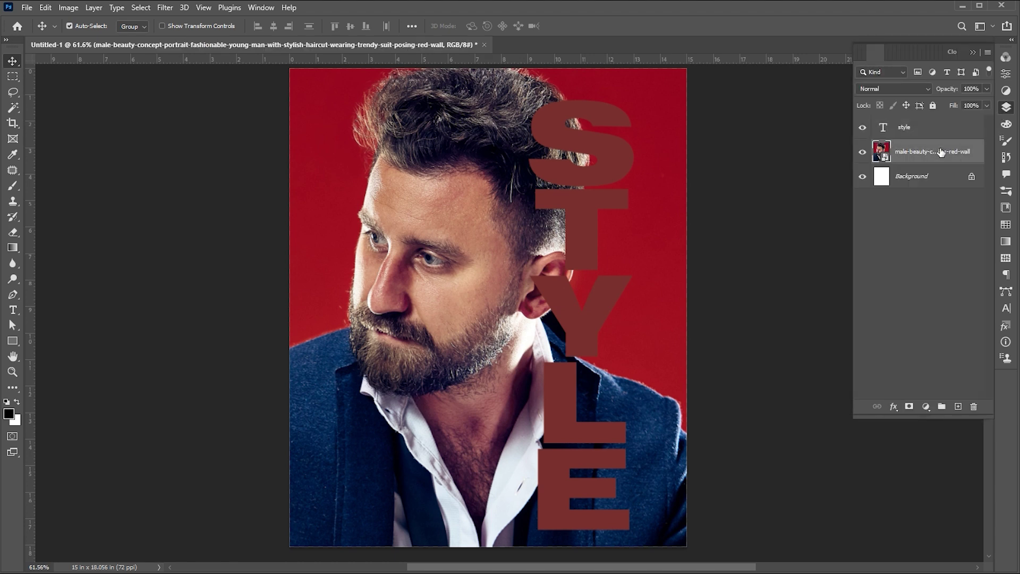
pyautogui.click(929, 406)
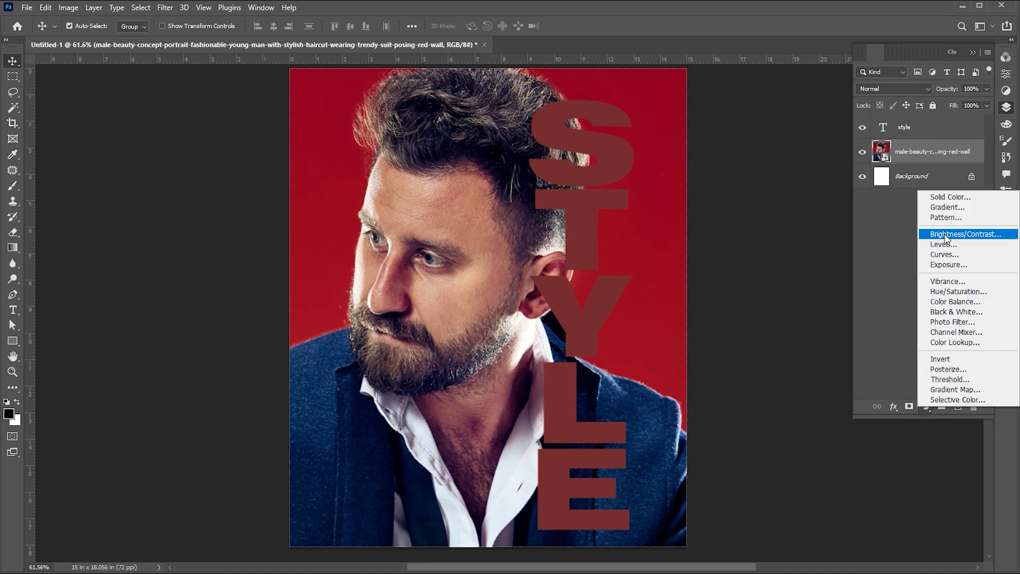
pyautogui.click(945, 234)
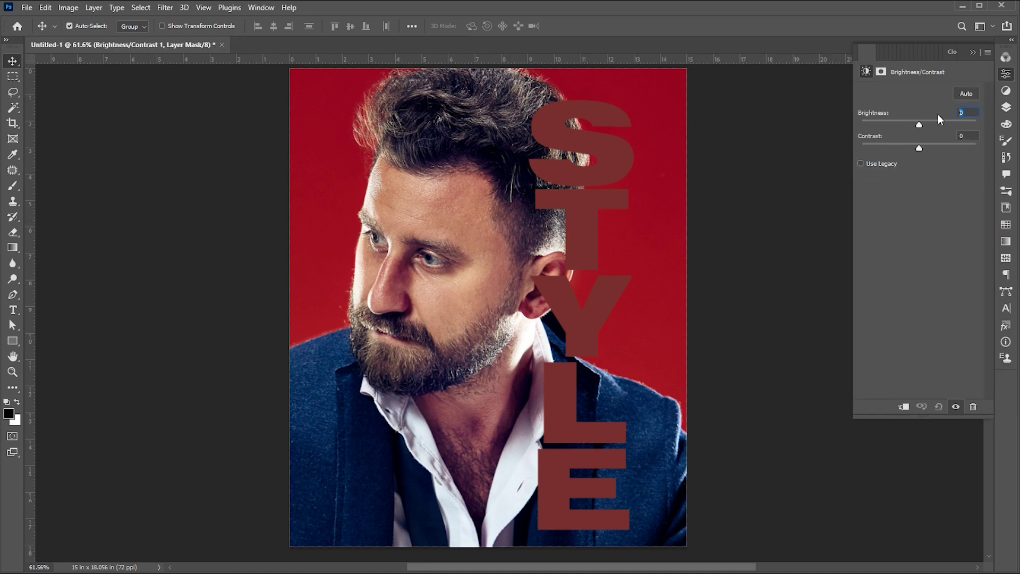
pyautogui.write('40')
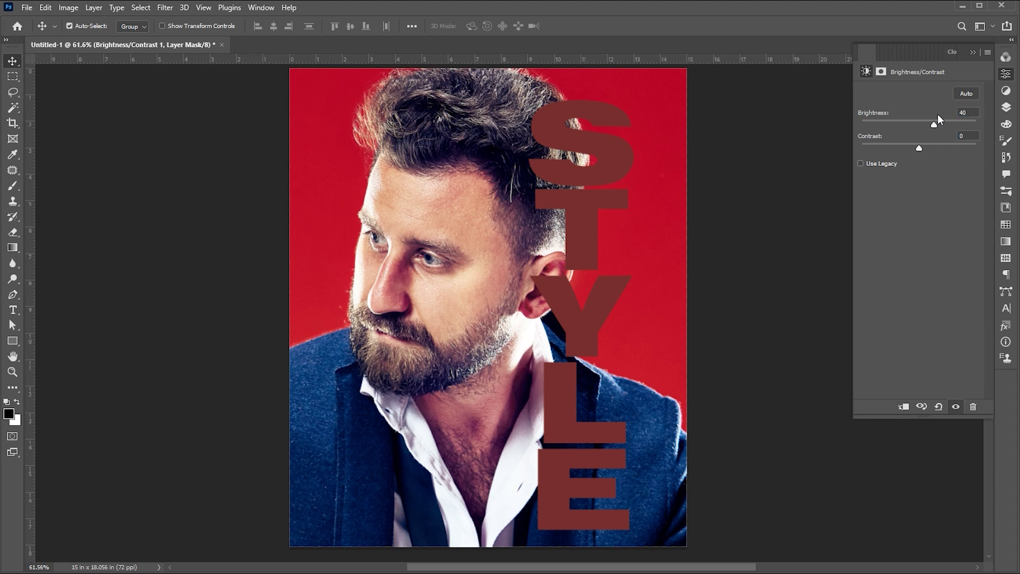
pyautogui.click(972, 52)
# Step: Select the portrait together with its adjustment layer and open their layer options
pyautogui.click(1006, 107)
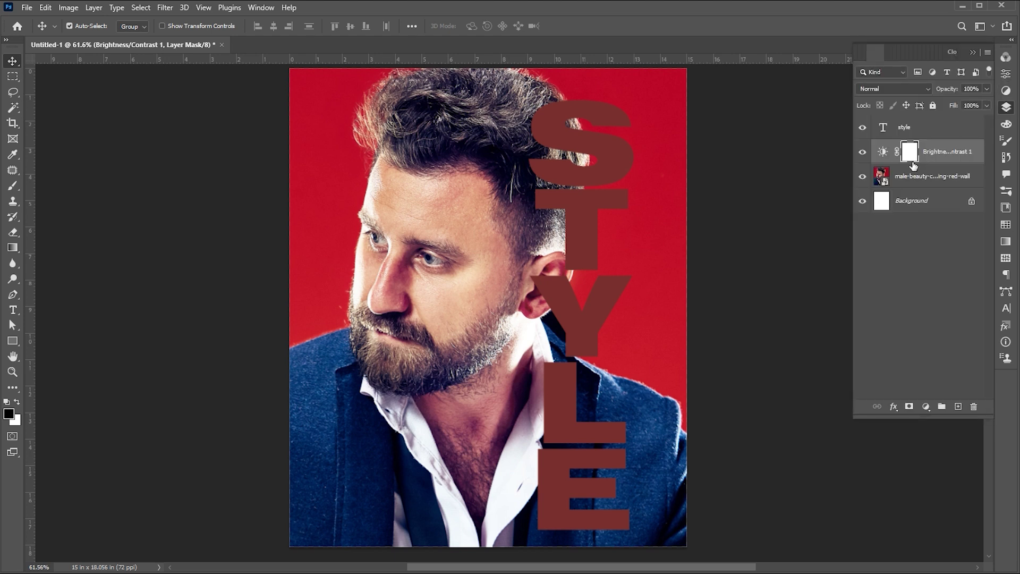
pyautogui.keyDown('shift'); pyautogui.click(927, 175); pyautogui.keyUp('shift')
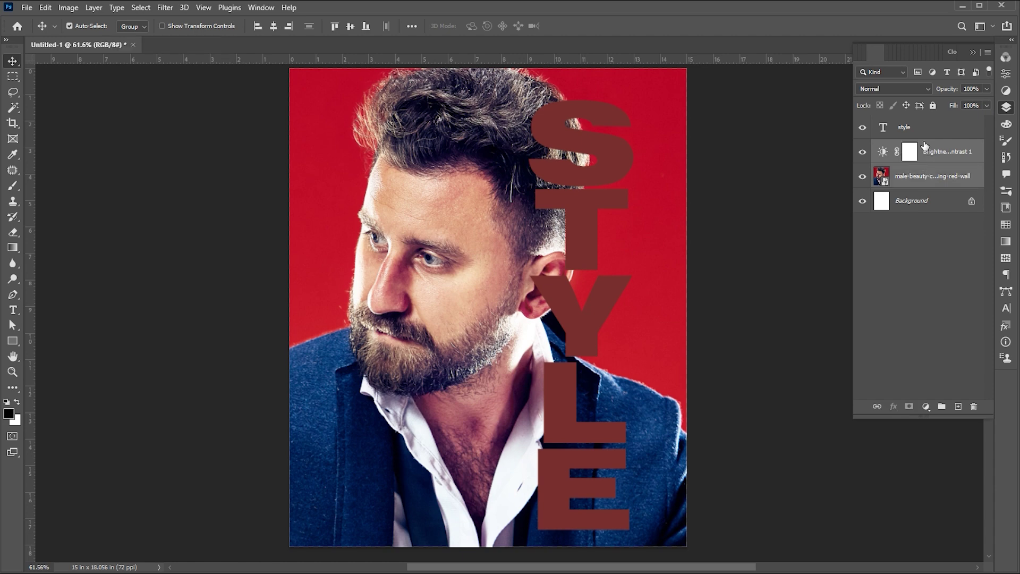
pyautogui.rightClick(925, 146)
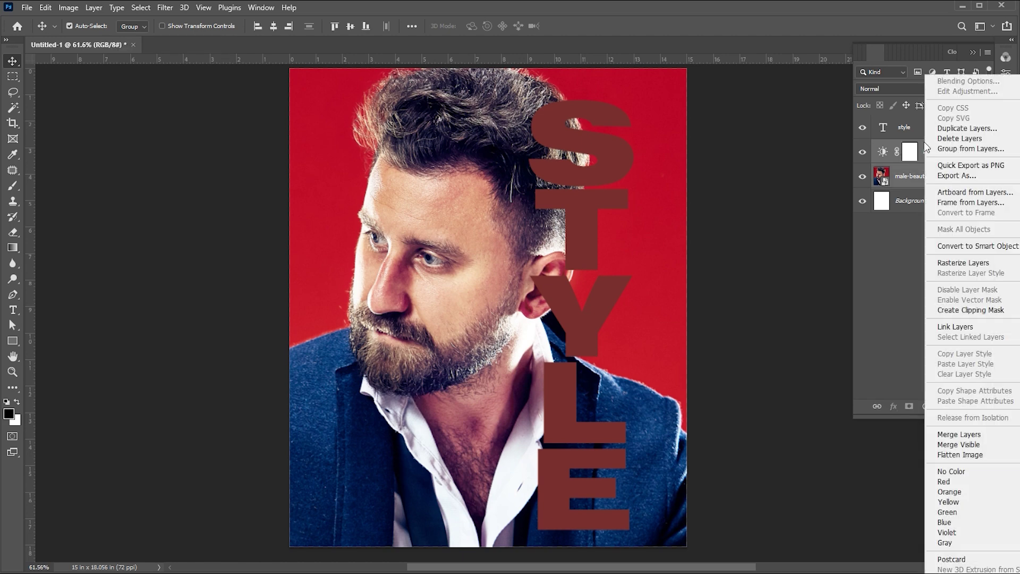
# Step: Convert the photo and adjustment into a smart object and marquee-select the poster's right strip
pyautogui.click(945, 246)
pyautogui.click(10, 79)
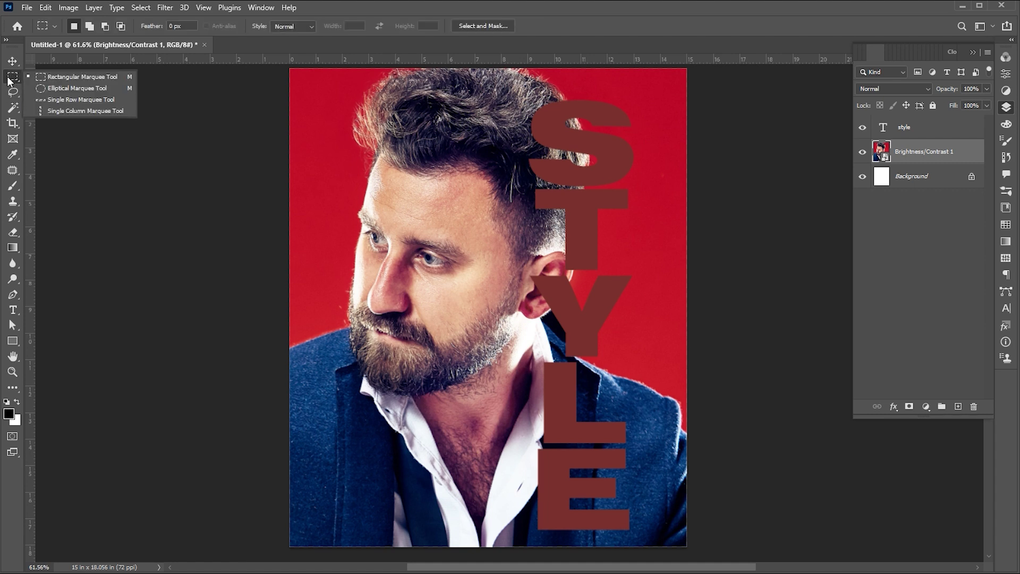
pyautogui.click(44, 77)
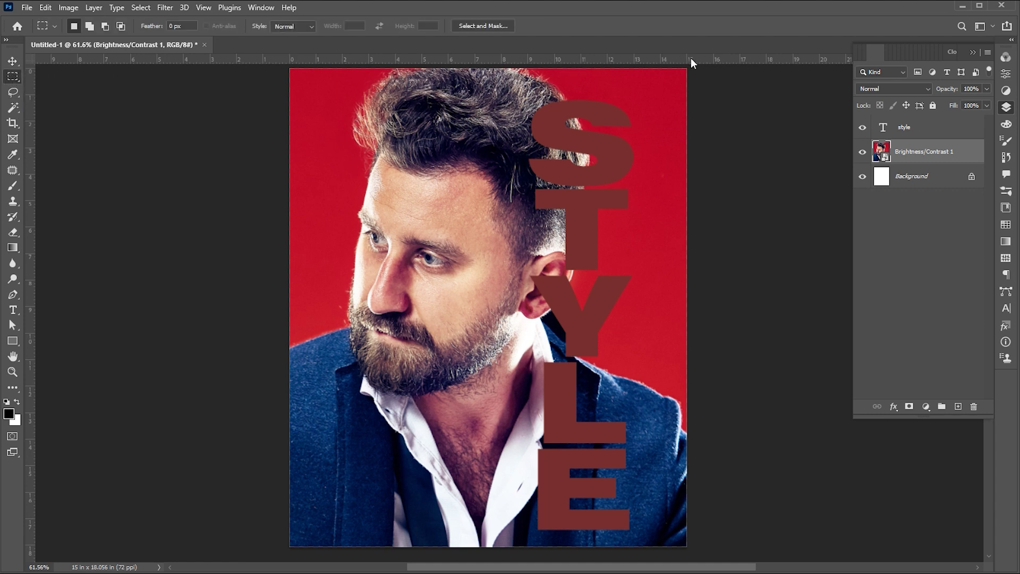
pyautogui.moveTo(686, 63); pyautogui.dragTo(565, 546)
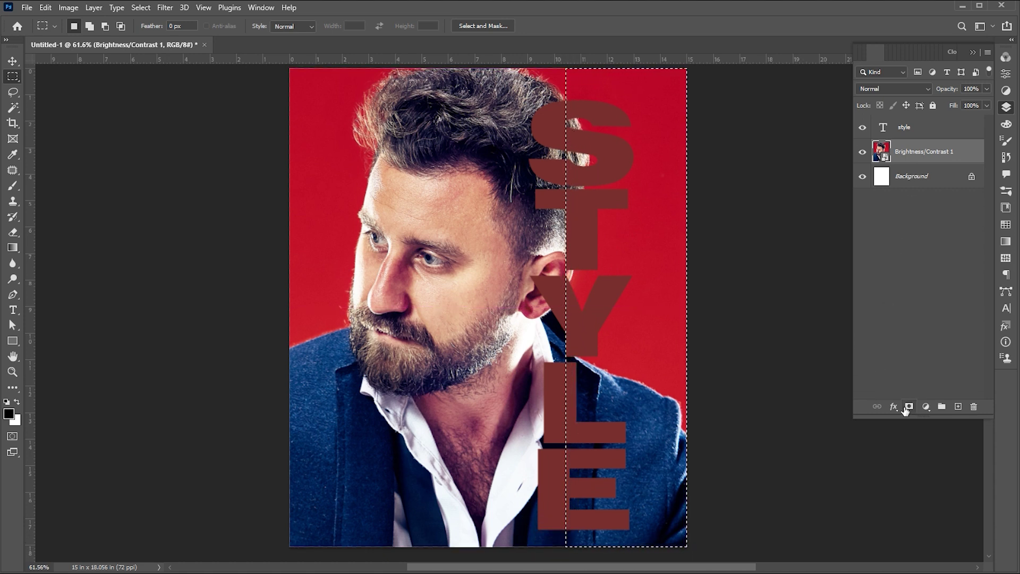
# Step: Add an inverted layer mask so the photo shows only on the left, then duplicate the layer
pyautogui.click(908, 406)
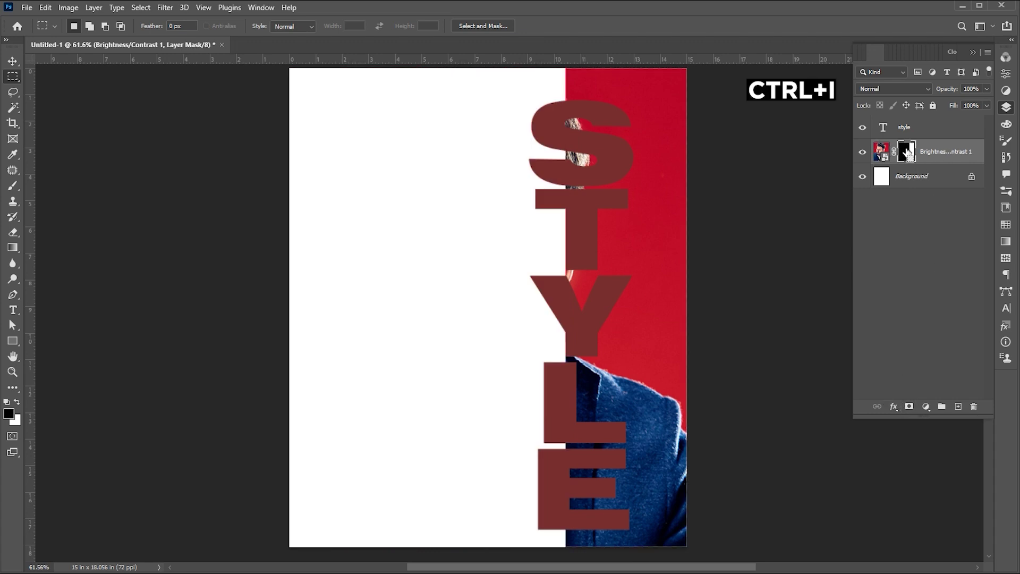
pyautogui.hotkey('ctrl', 'i')
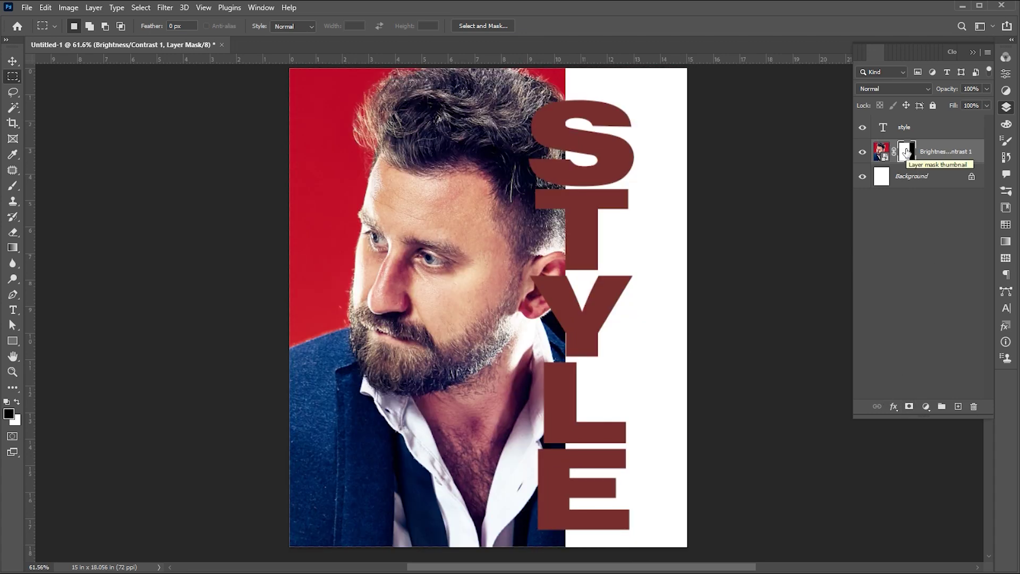
pyautogui.hotkey('ctrl', 'j')
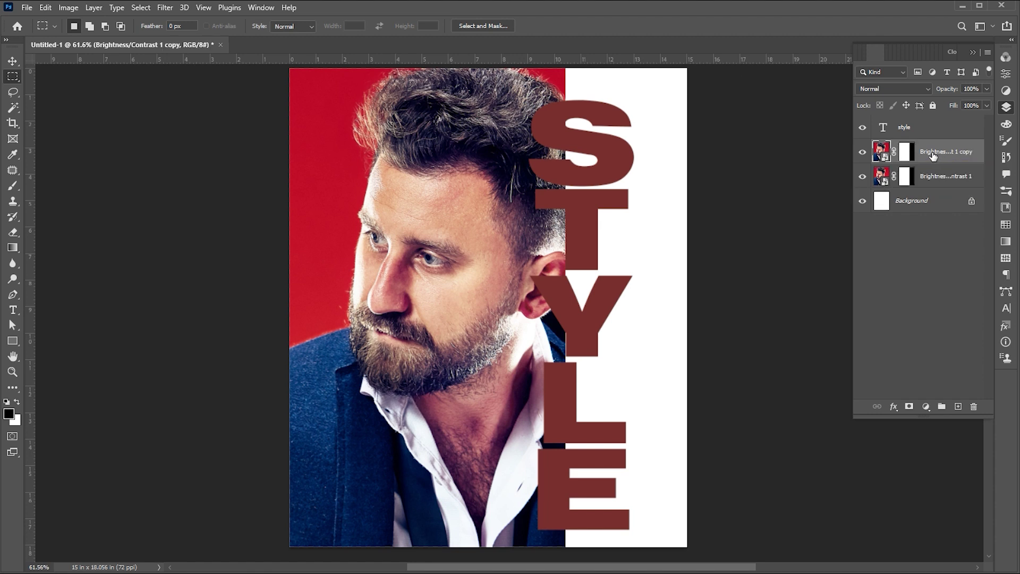
# Step: Move the photo copy above STYLE, delete its layer mask, and clip it to the STYLE letters
pyautogui.moveTo(936, 155); pyautogui.dragTo(935, 126)
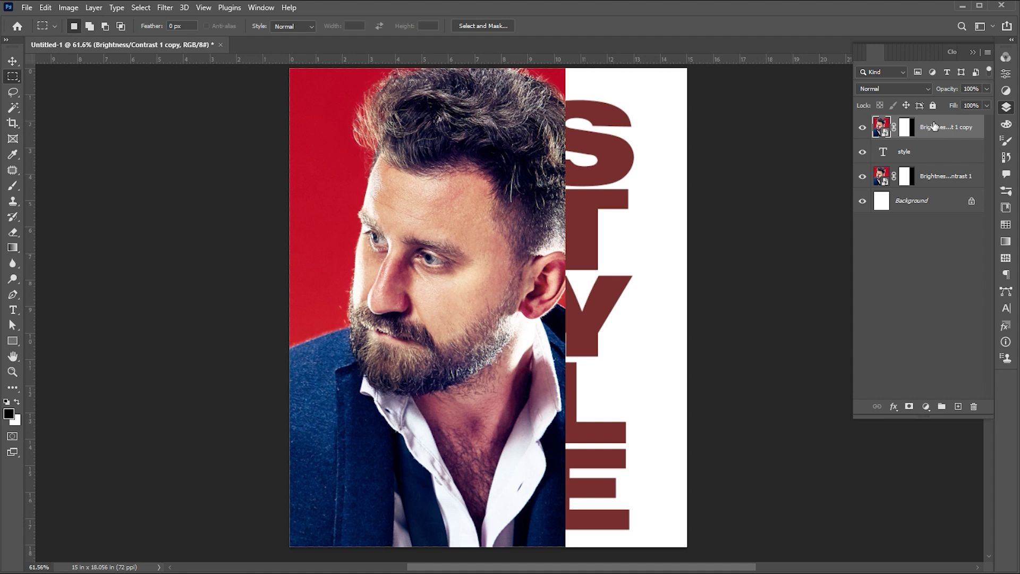
pyautogui.click(904, 128)
pyautogui.rightClick(905, 128)
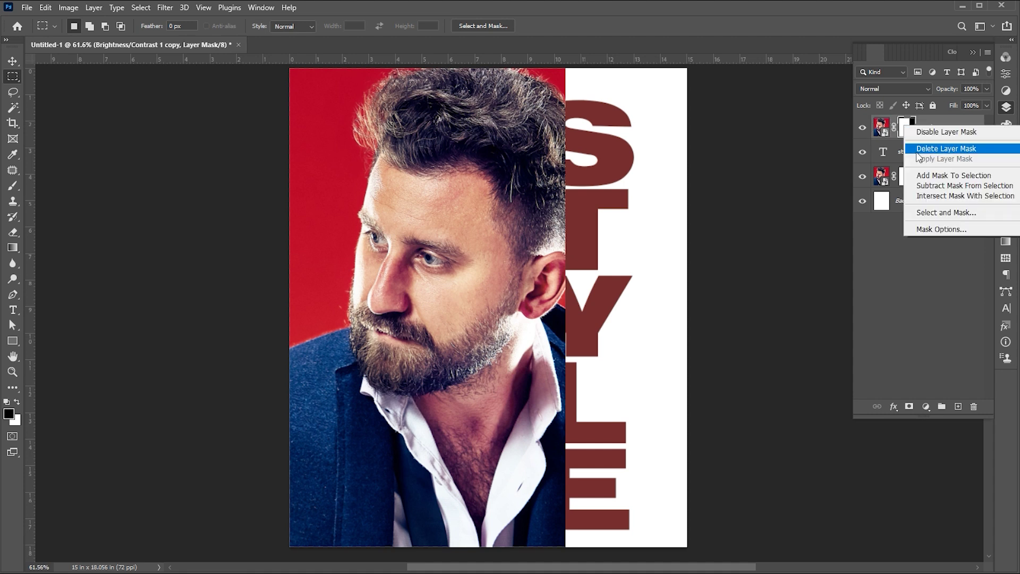
pyautogui.click(935, 148)
pyautogui.rightClick(894, 125)
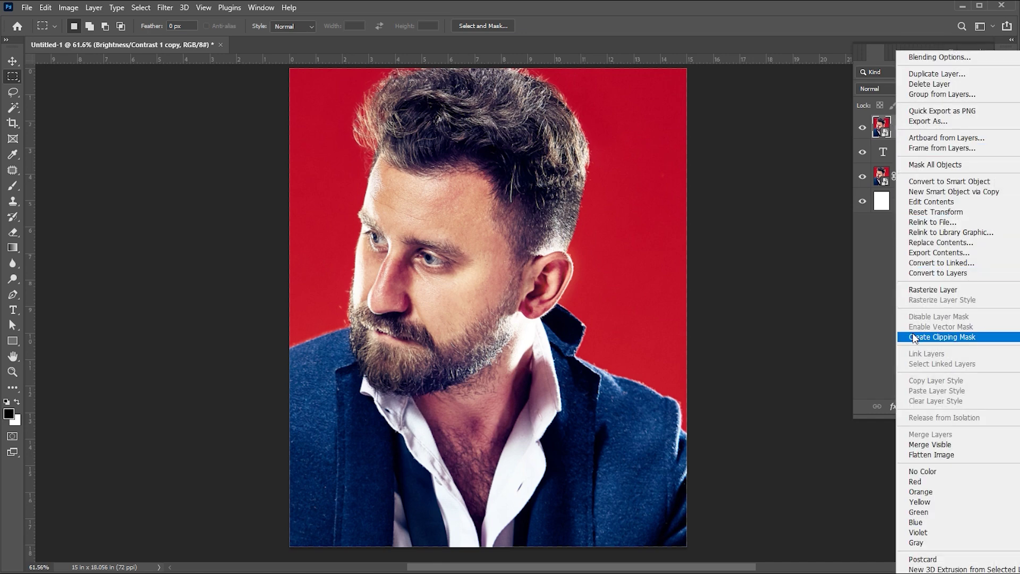
pyautogui.click(914, 338)
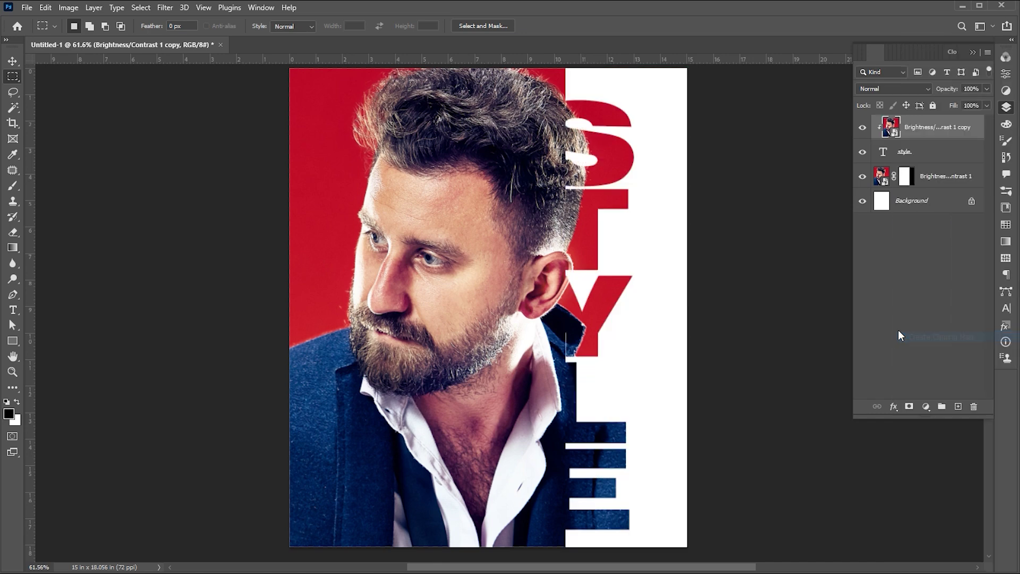
pyautogui.click(925, 149)
pyautogui.rightClick(924, 149)
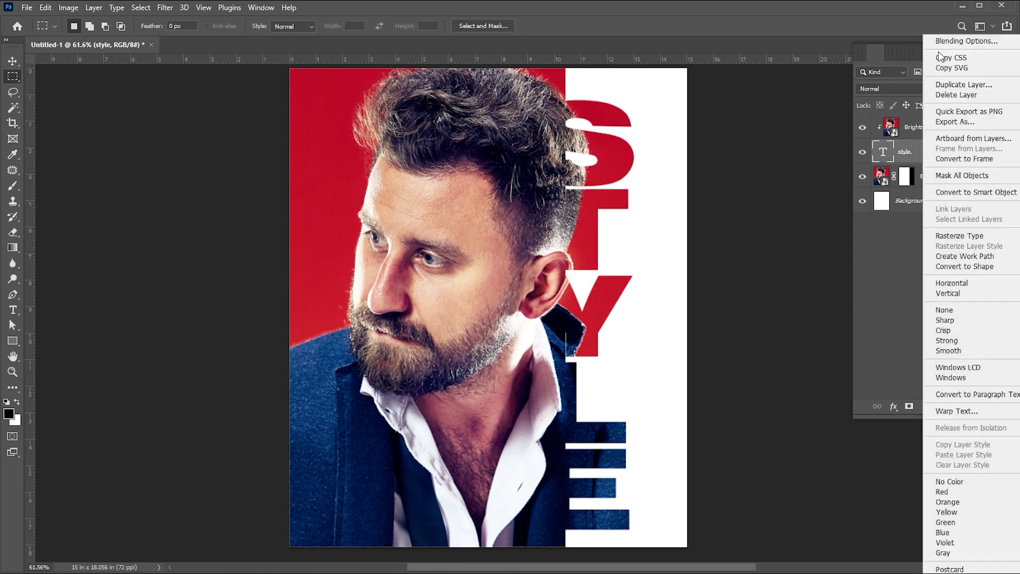
# Step: Turn on a white Outer Glow in the STYLE layer's Blending Options
pyautogui.click(942, 42)
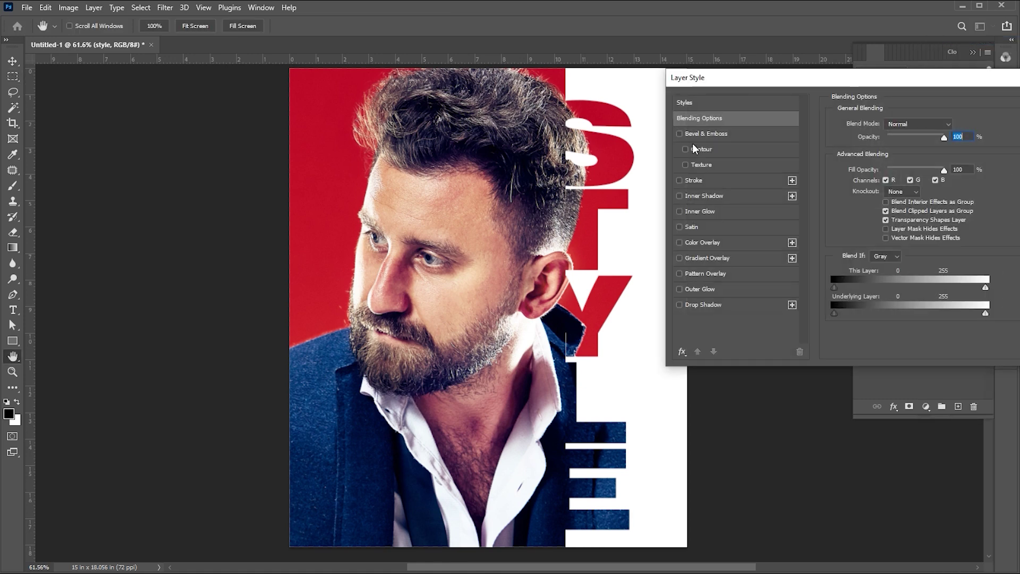
pyautogui.moveTo(908, 88); pyautogui.dragTo(619, 46)
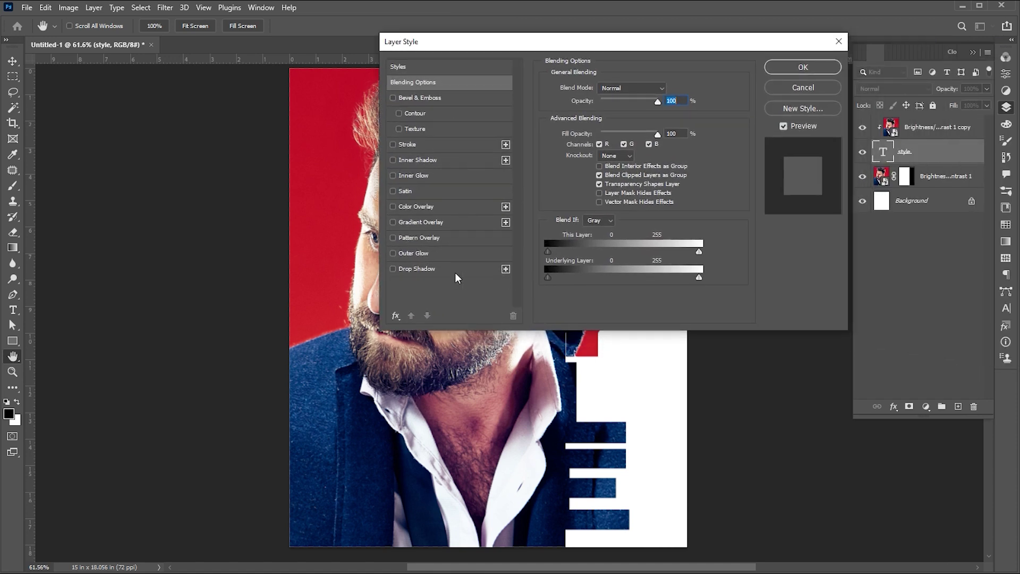
pyautogui.click(394, 253)
pyautogui.click(414, 254)
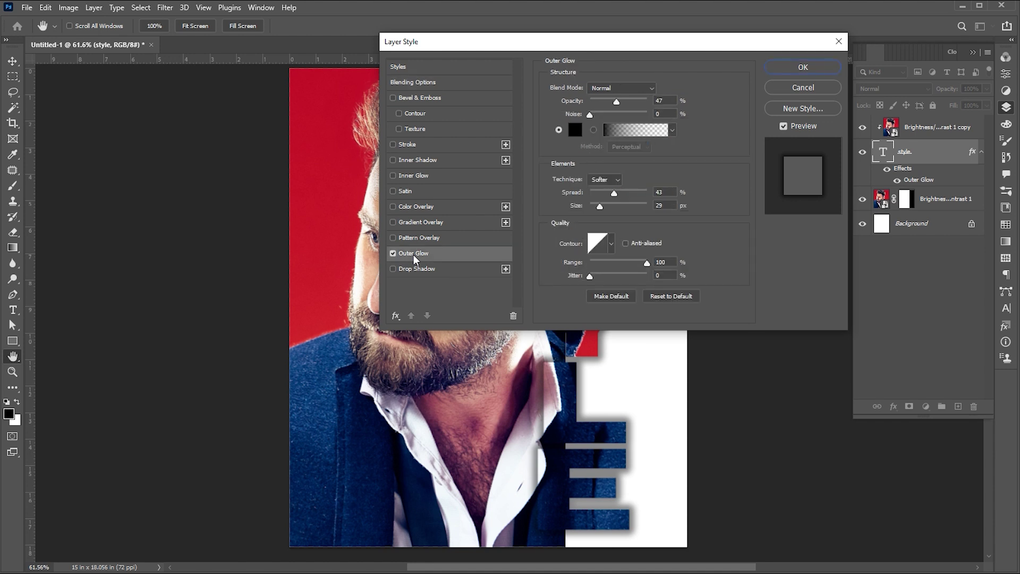
pyautogui.click(578, 130)
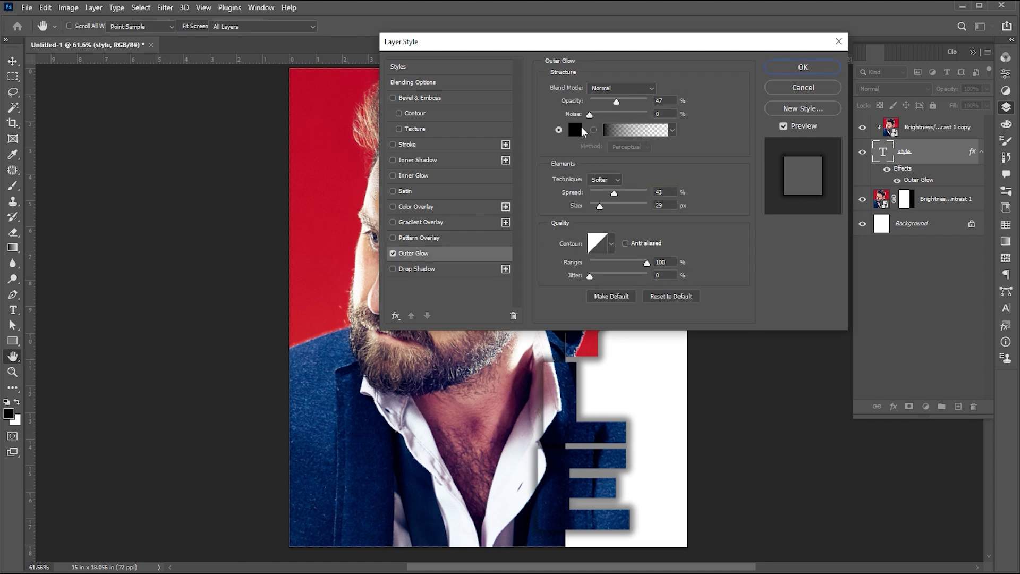
pyautogui.click(660, 175)
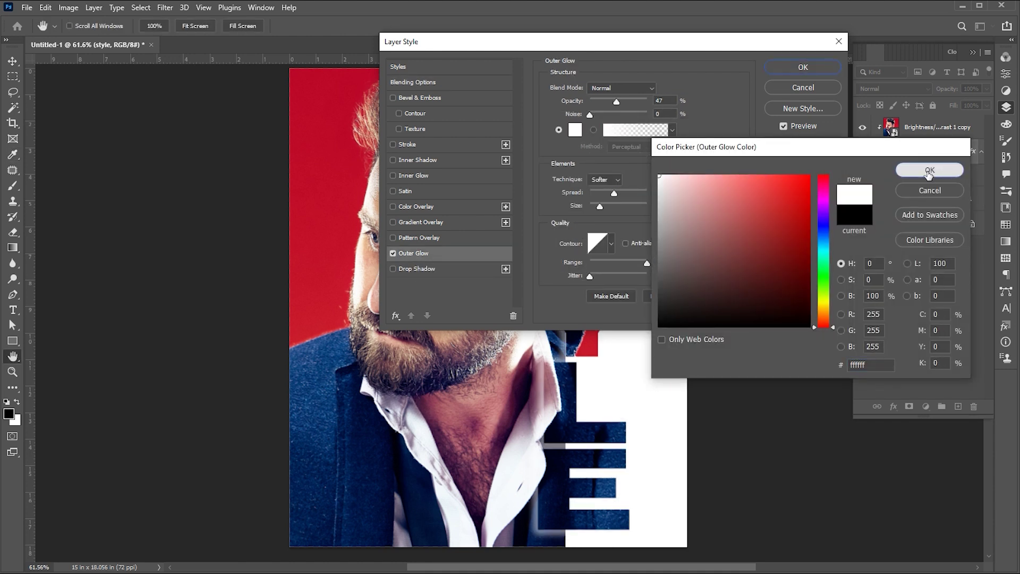
pyautogui.click(930, 170)
# Step: Set the glow to 100% opacity, spread 50 and size 4, and enable Drop Shadow
pyautogui.moveTo(617, 101); pyautogui.dragTo(647, 101)
pyautogui.doubleClick(667, 103)
pyautogui.moveTo(668, 192); pyautogui.dragTo(647, 191)
pyautogui.write('50')
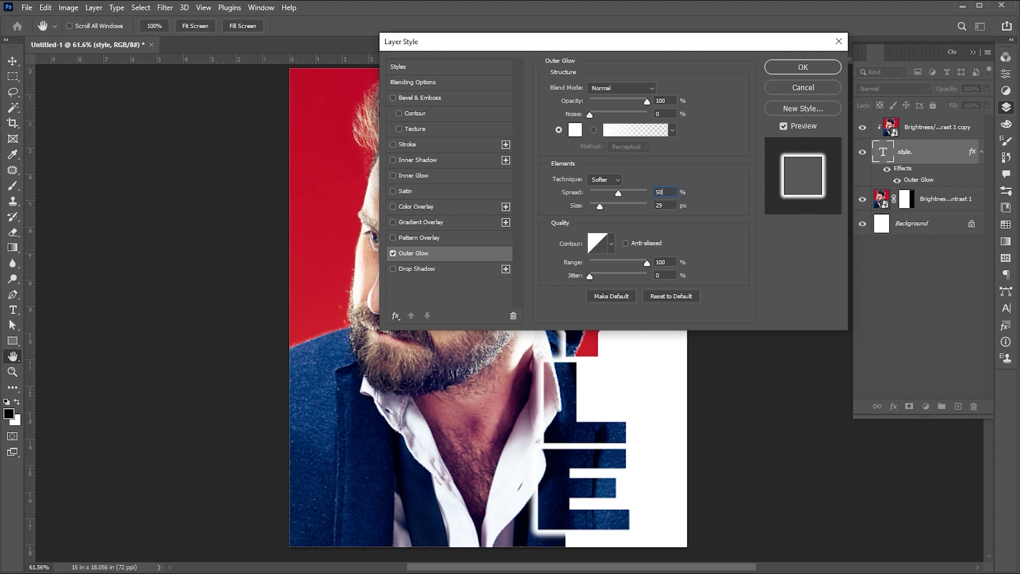
pyautogui.write('5')
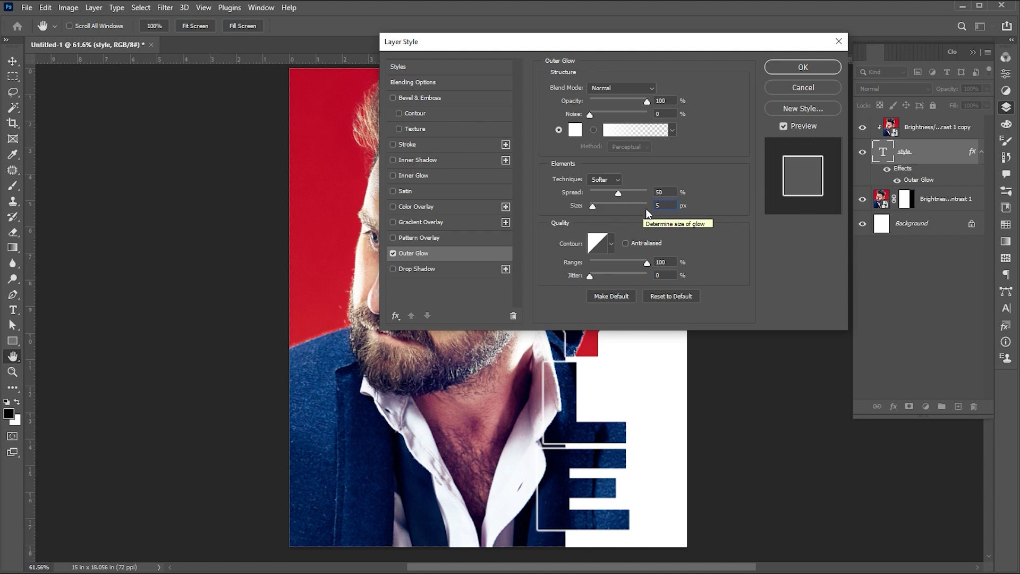
pyautogui.press('Down')
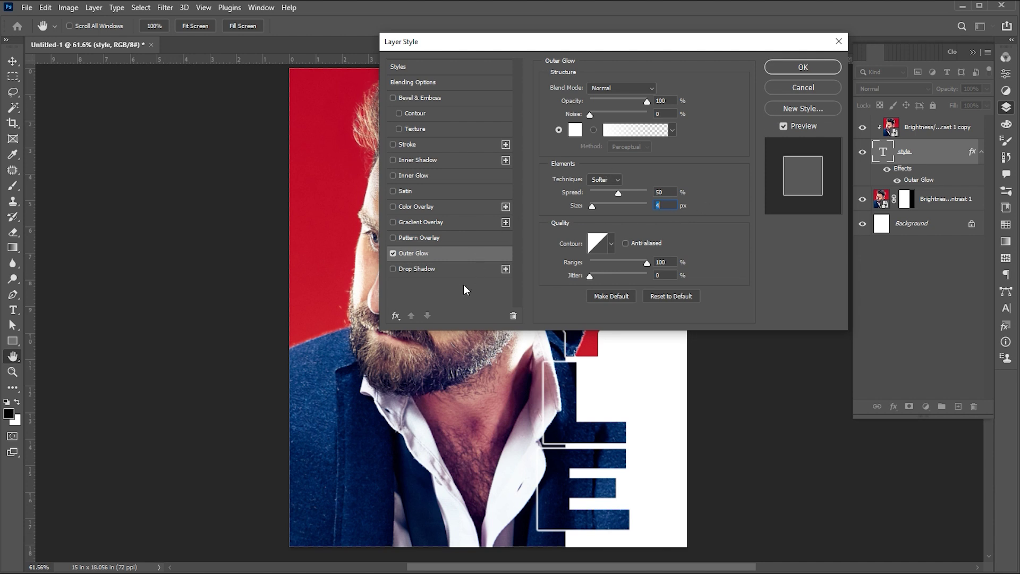
pyautogui.click(437, 270)
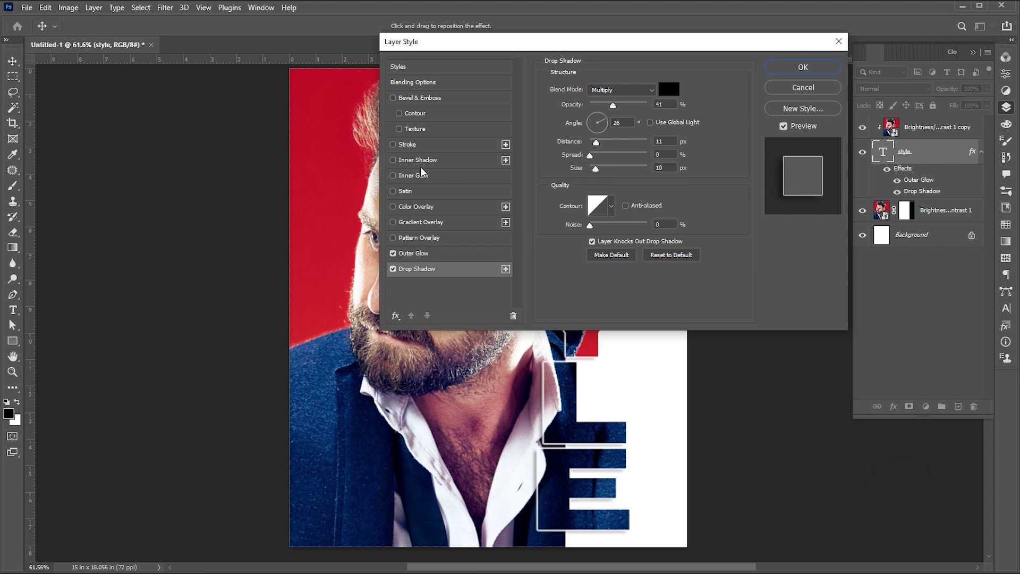
# Step: Enable Inner Shadow on the STYLE text and apply the layer style
pyautogui.click(393, 159)
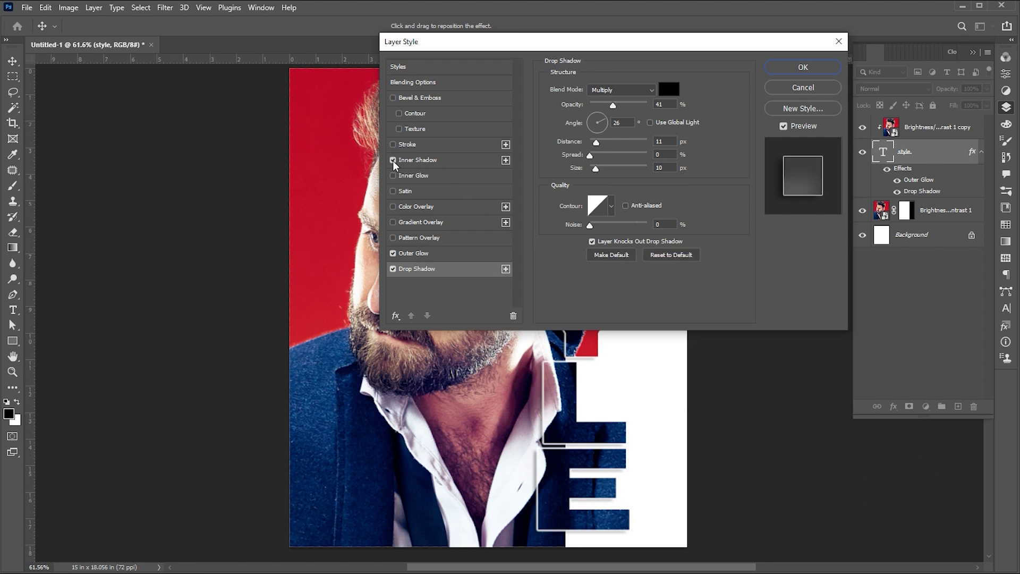
pyautogui.click(448, 162)
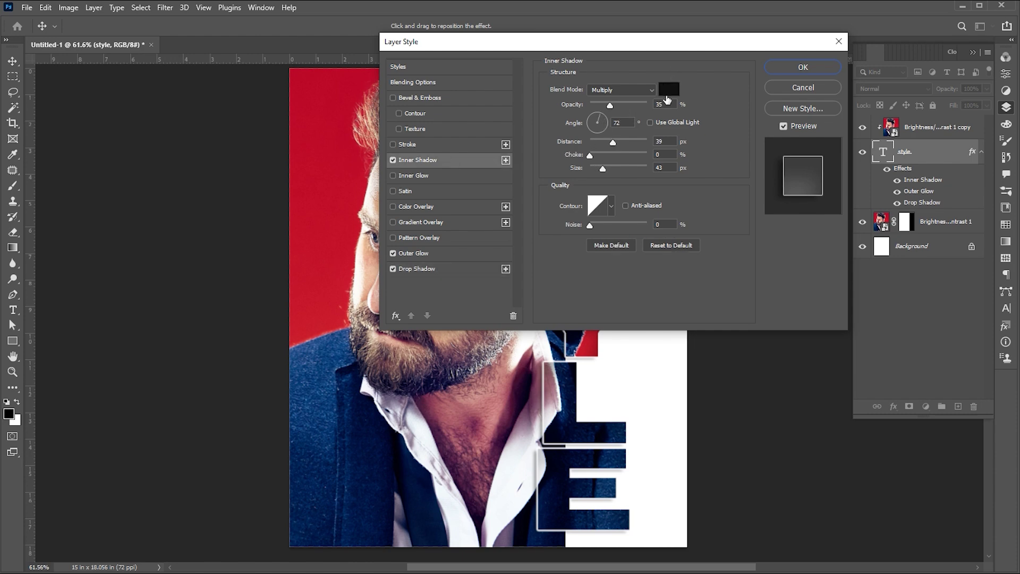
pyautogui.moveTo(655, 42); pyautogui.dragTo(613, 216)
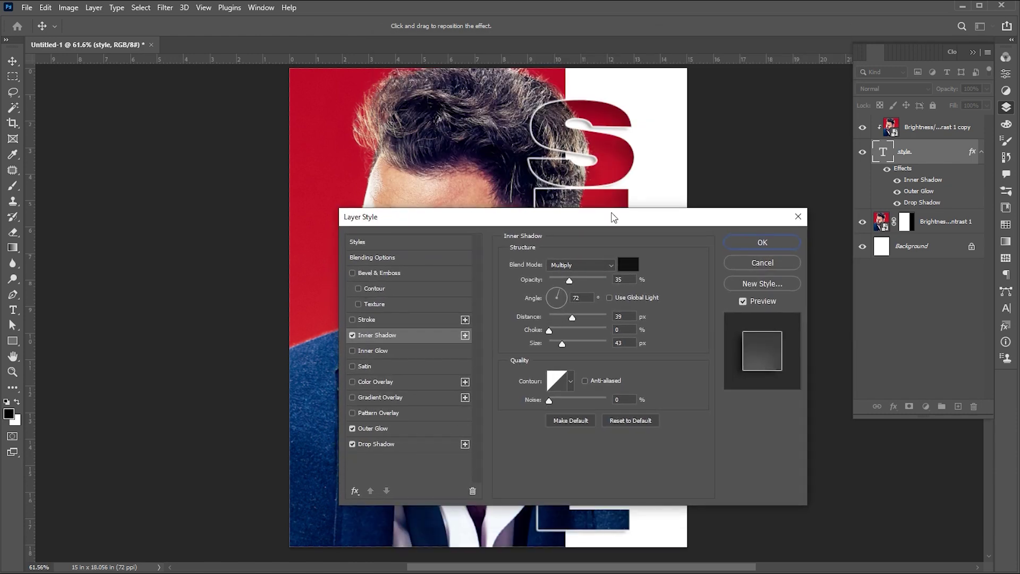
pyautogui.click(762, 242)
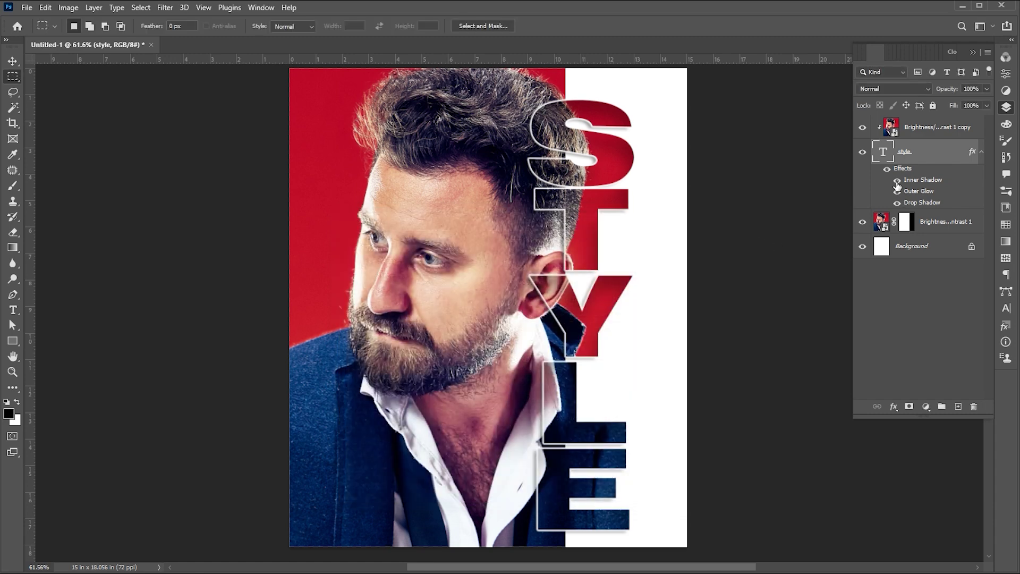
# Step: Hide the inner shadow and drop shadow effects briefly, then show them again to compare
pyautogui.click(897, 181)
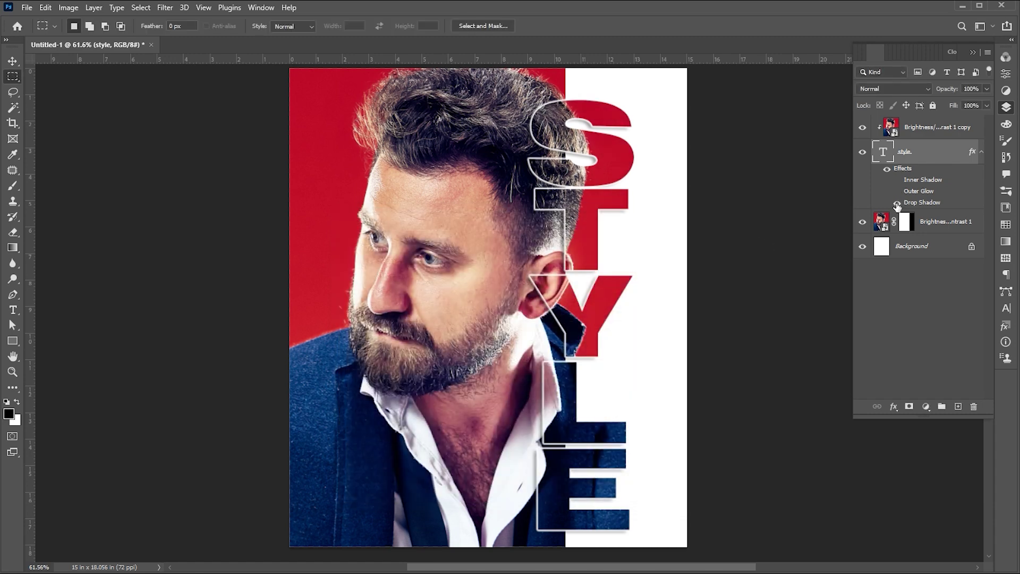
pyautogui.click(898, 204)
pyautogui.moveTo(897, 203); pyautogui.dragTo(896, 181)
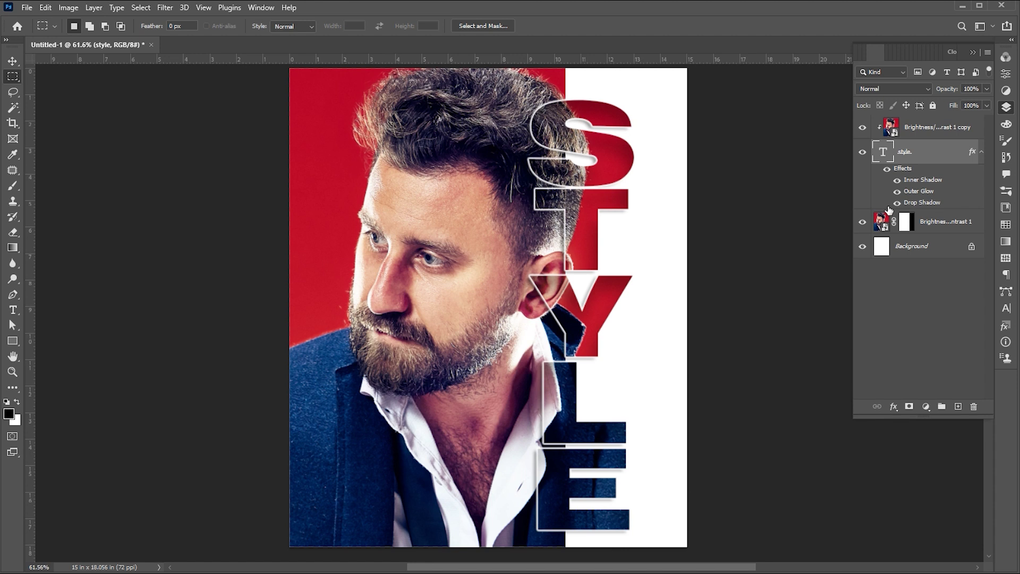
# Step: Add a black (#000000) Color Fill layer above the Background layer
pyautogui.click(927, 246)
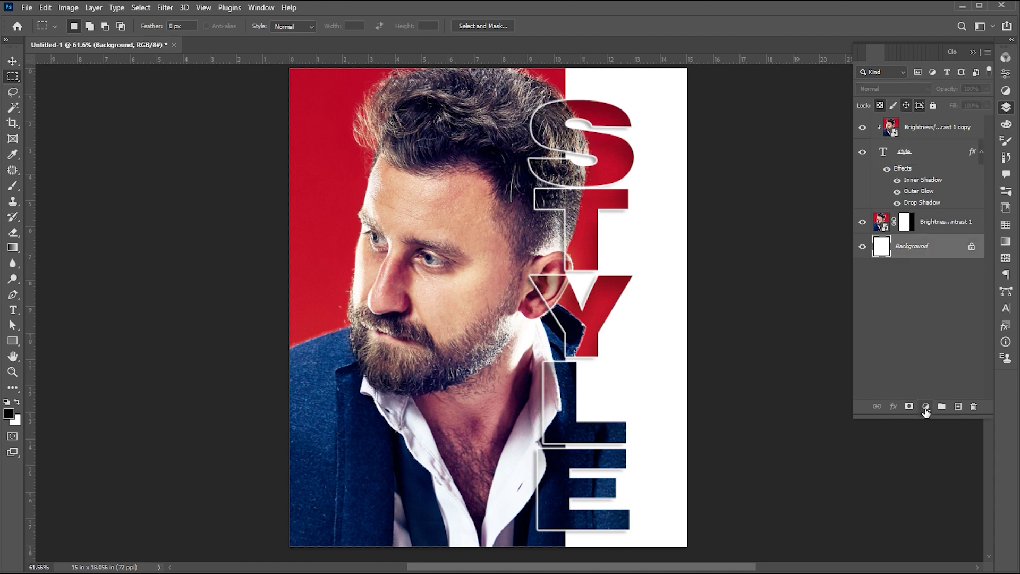
pyautogui.click(925, 407)
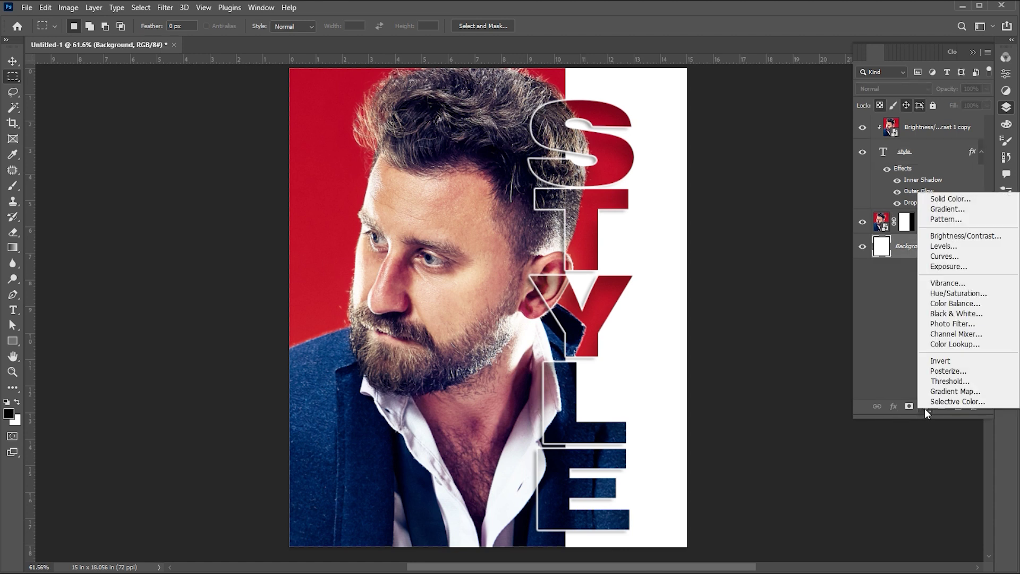
pyautogui.click(946, 200)
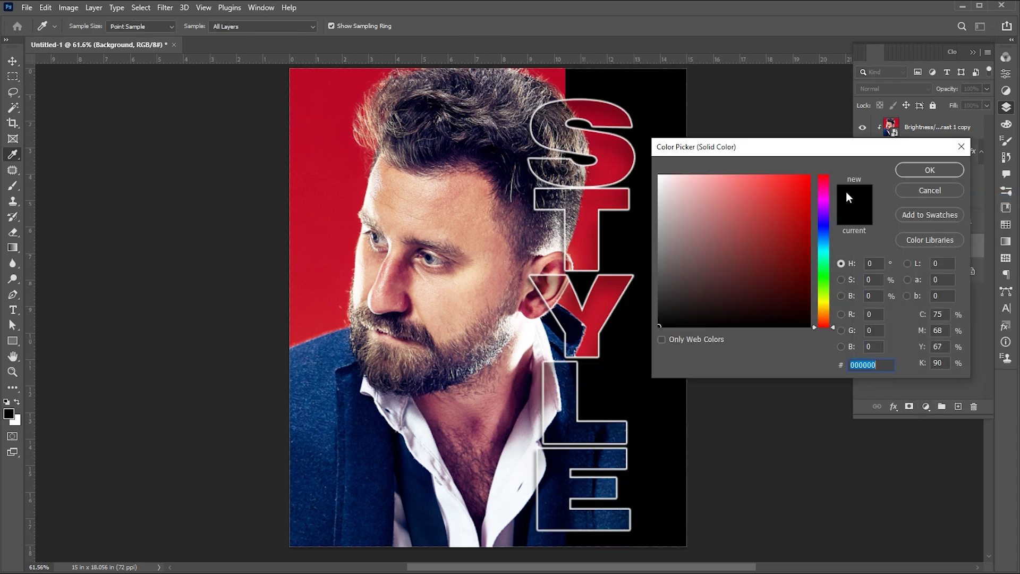
pyautogui.click(914, 168)
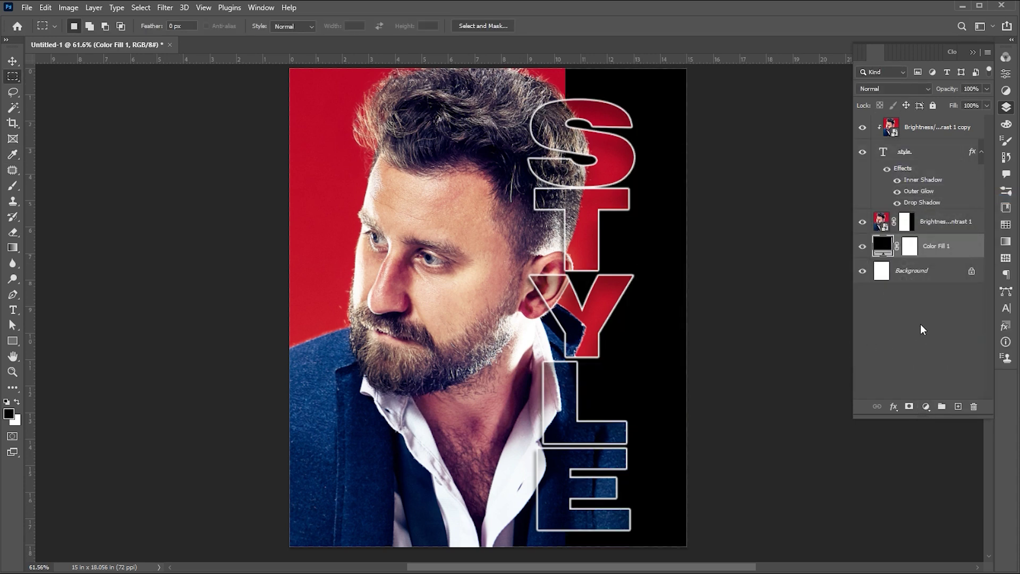
# Step: Target the Brightness/Contrast 1 copy layer and switch to the Type tool
pyautogui.click(927, 137)
pyautogui.press('t')
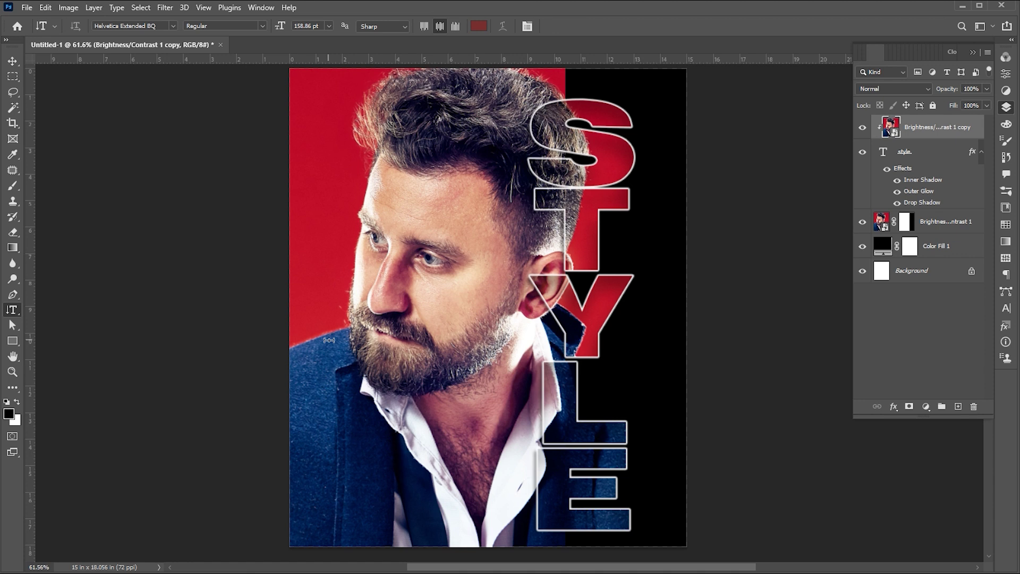
pyautogui.rightClick(18, 315)
# Step: Type two-line text POSTER / DESIGN over the portrait with the Horizontal Type Tool
pyautogui.hotkey('shift', 't')
pyautogui.click(385, 375)
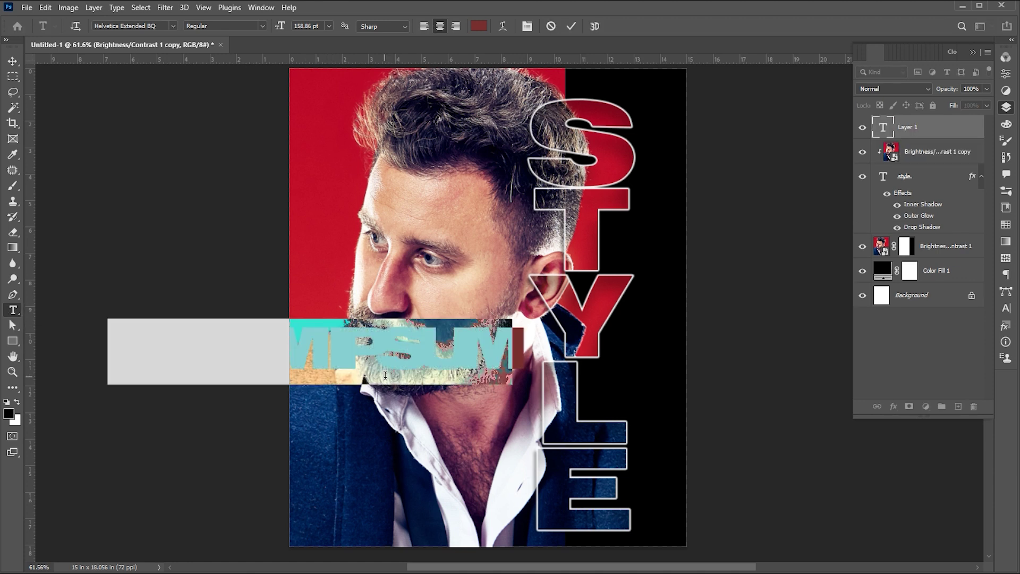
pyautogui.write('poster')
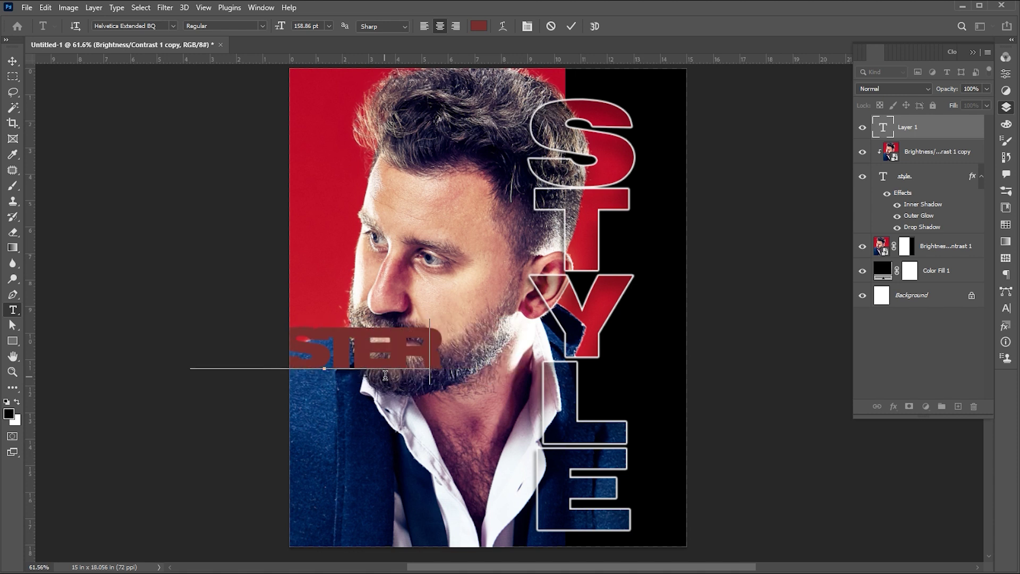
pyautogui.write('D')
pyautogui.press('BackSpace')
pyautogui.press('Return')
pyautogui.write('DESIGN')
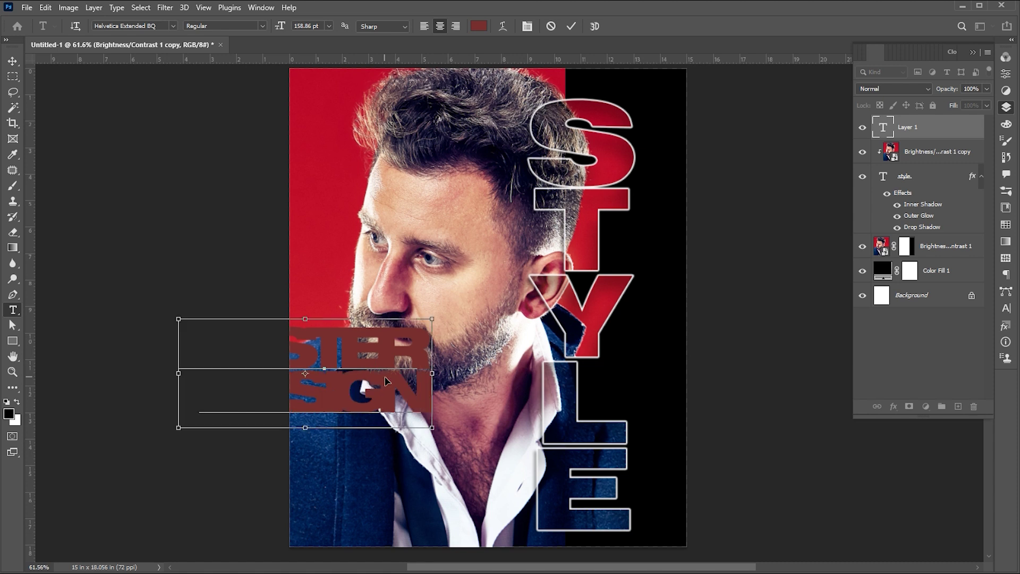
# Step: Set the text's tracking to 0 and colour to #ffffff, then commit it
pyautogui.hotkey('ctrl', 'a')
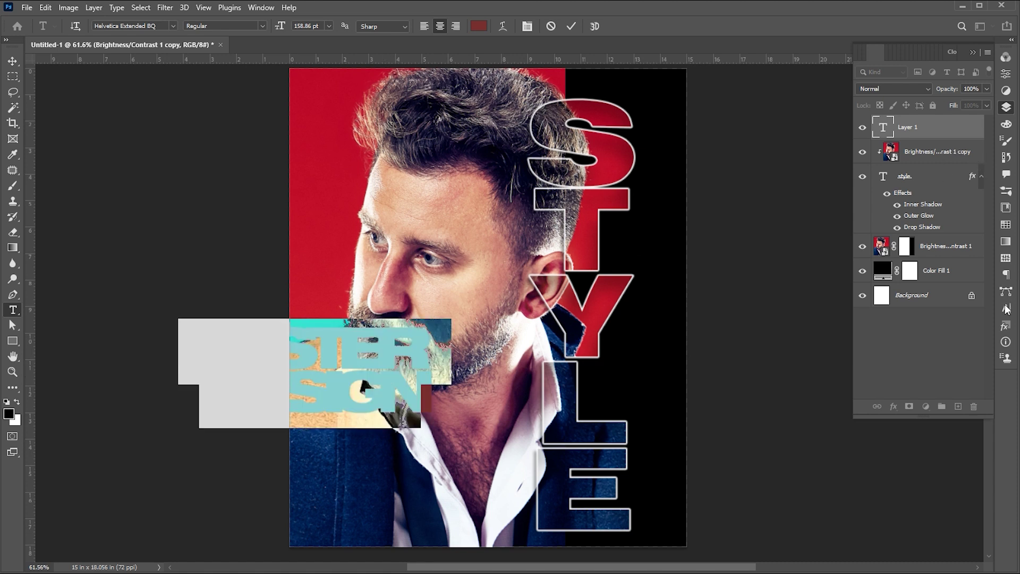
pyautogui.click(1005, 308)
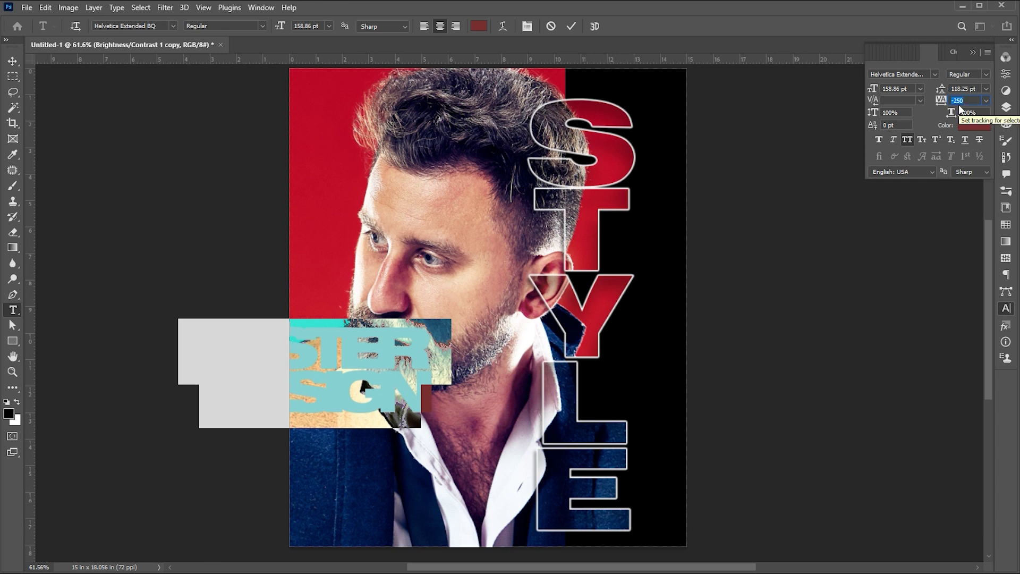
pyautogui.press('Return')
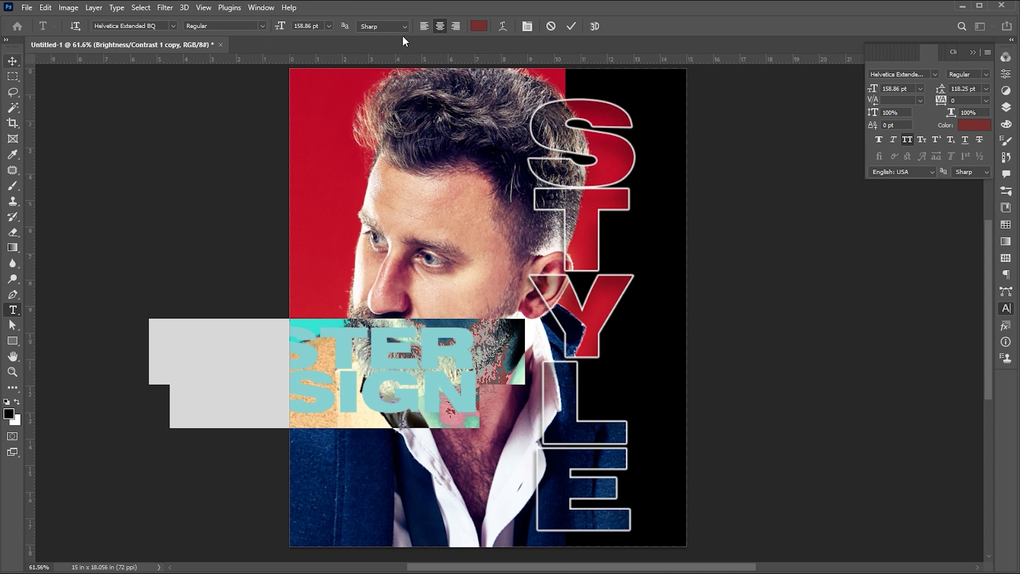
pyautogui.click(478, 26)
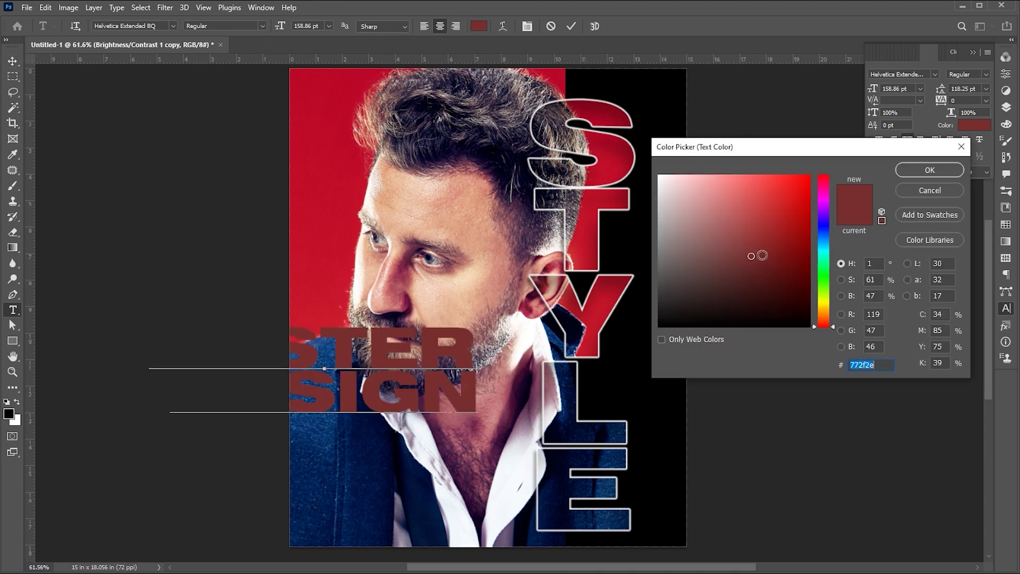
pyautogui.write('ffffff')
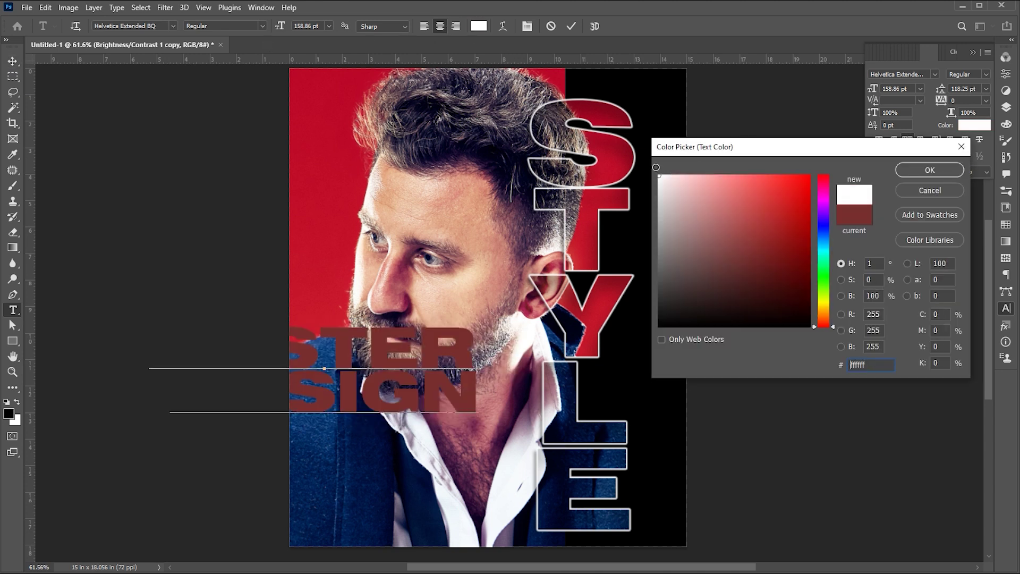
pyautogui.click(931, 169)
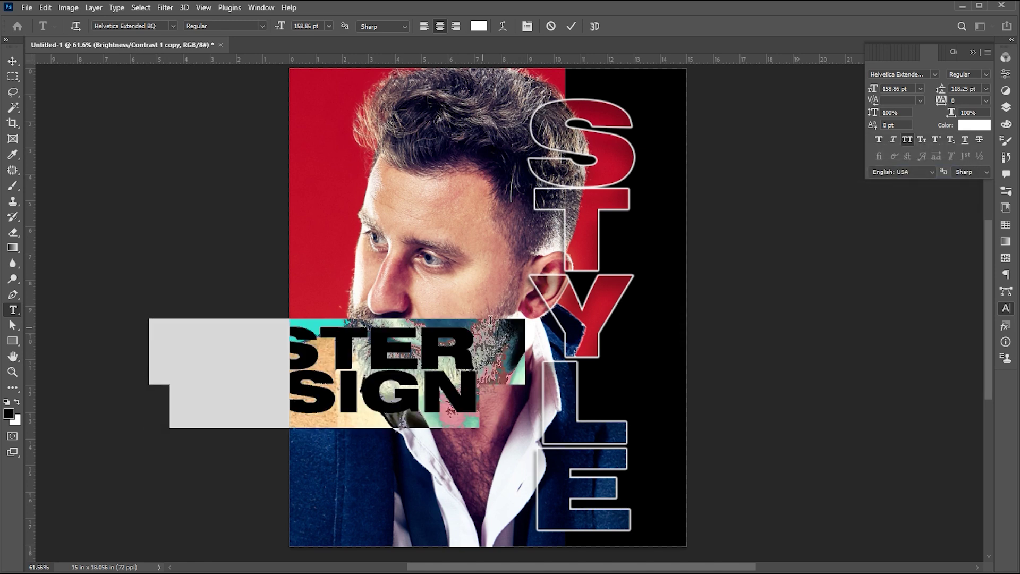
pyautogui.hotkey('ctrl', 'Return')
pyautogui.press('m')
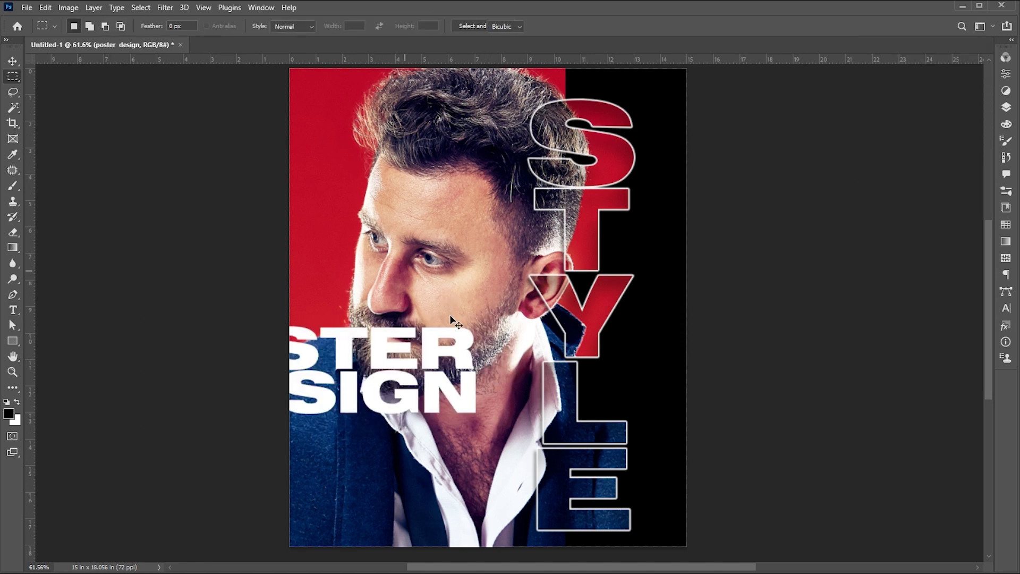
pyautogui.hotkey('ctrl', 't')
# Step: Scale POSTER DESIGN to about 35%, rotate it -90° and move it lower-left
pyautogui.moveTo(500, 318); pyautogui.dragTo(396, 433)
pyautogui.moveTo(413, 378); pyautogui.dragTo(330, 409)
pyautogui.press('Return')
pyautogui.press('m')
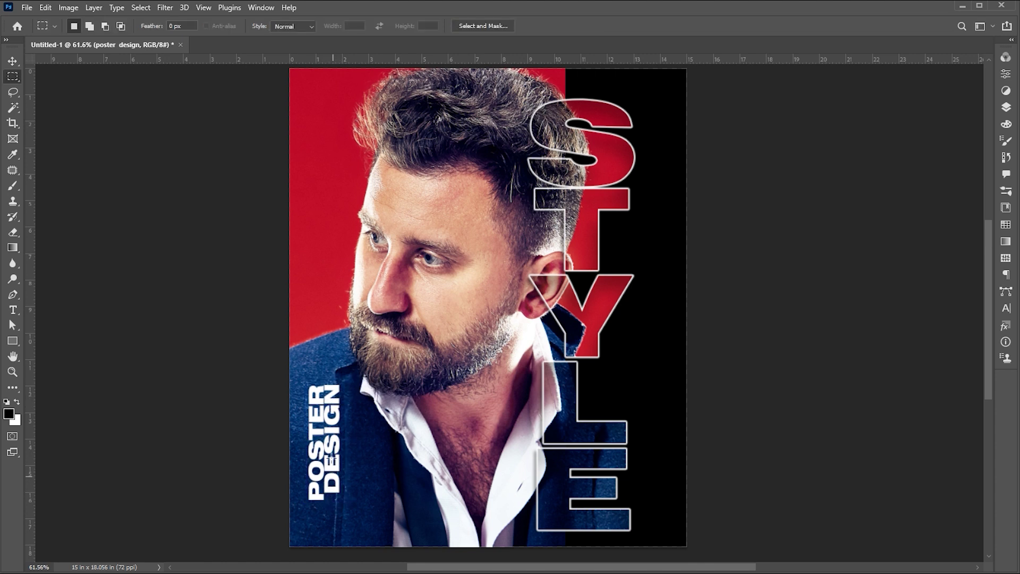
pyautogui.press('v')
# Step: Offset DESIGN with spaces and set the caption's leading to 49 pt and tracking to 20
pyautogui.doubleClick(331, 449)
pyautogui.click(332, 492)
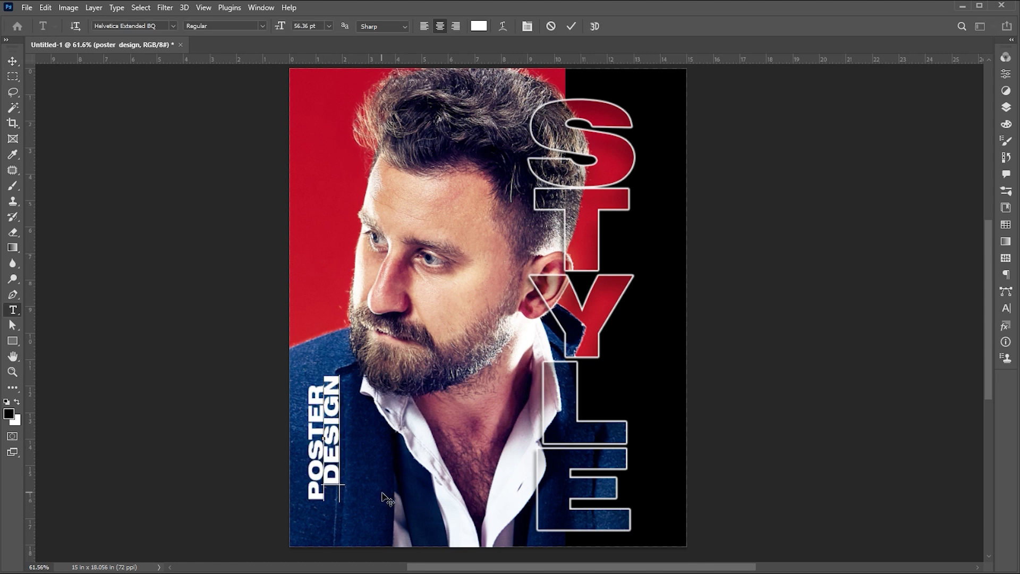
pyautogui.press('BackSpace')
pyautogui.hotkey('ctrl', 'a')
pyautogui.click(1008, 310)
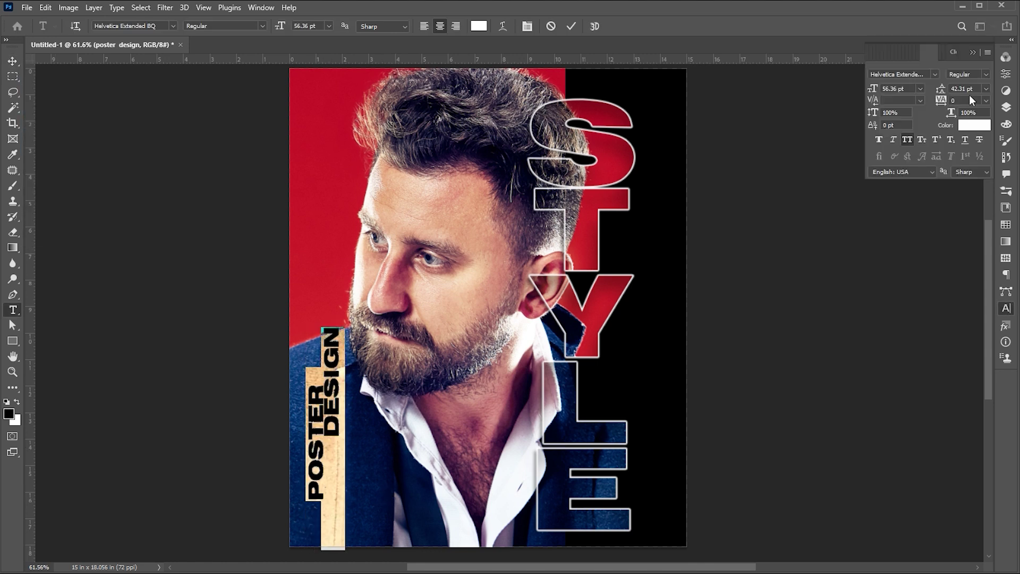
pyautogui.press('Up')
pyautogui.press('Up')
pyautogui.press('Up')
pyautogui.press('Up')
pyautogui.press('Up')
pyautogui.press('Up')
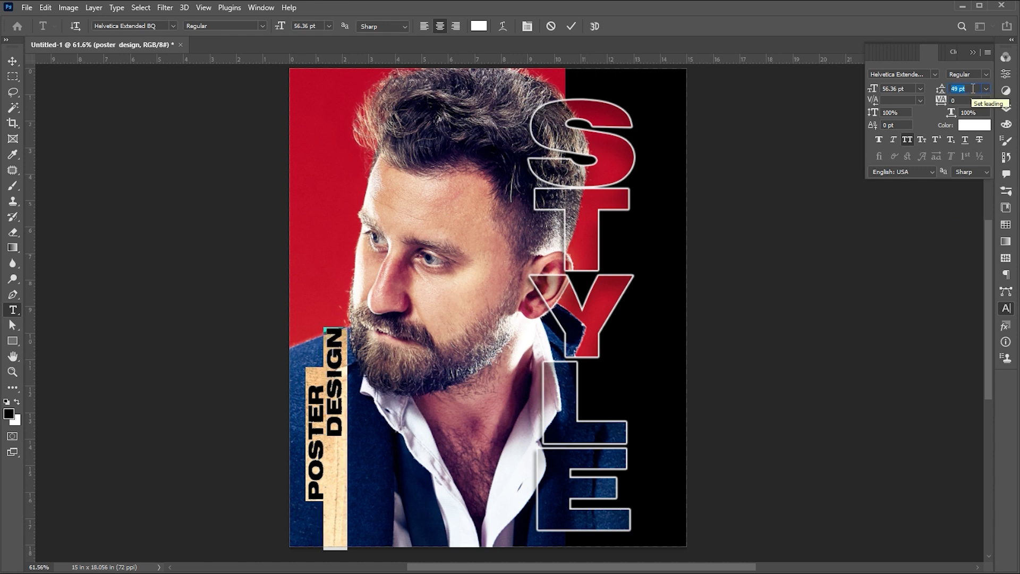
pyautogui.click(963, 100)
pyautogui.press('Up')
pyautogui.press('Up')
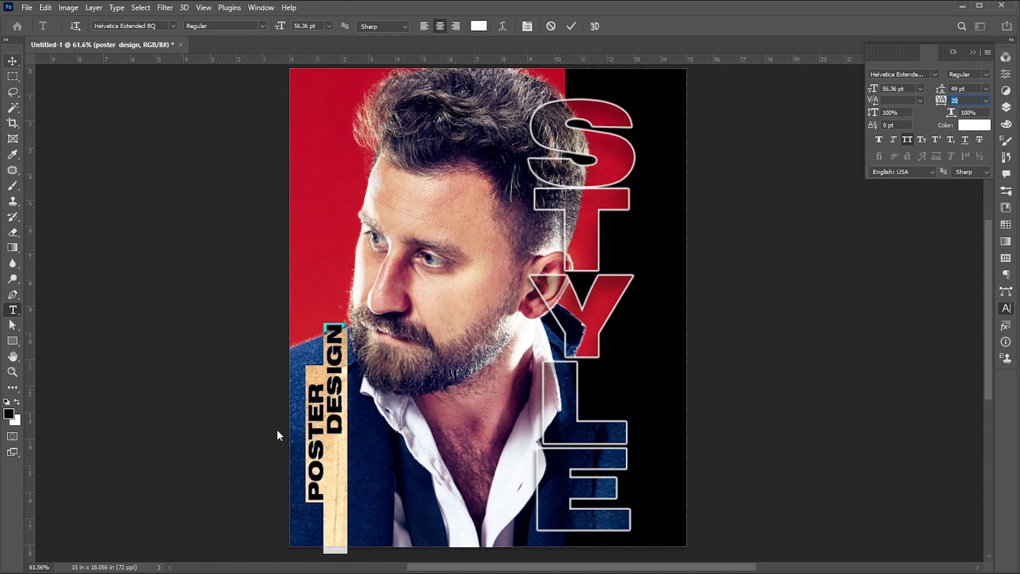
pyautogui.hotkey('ctrl', 'Return')
# Step: Shrink the caption slightly and move it down toward the bottom edge
pyautogui.hotkey('ctrl', 't')
pyautogui.moveTo(349, 321); pyautogui.dragTo(344, 334)
pyautogui.moveTo(328, 371); pyautogui.dragTo(329, 389)
pyautogui.press('Return')
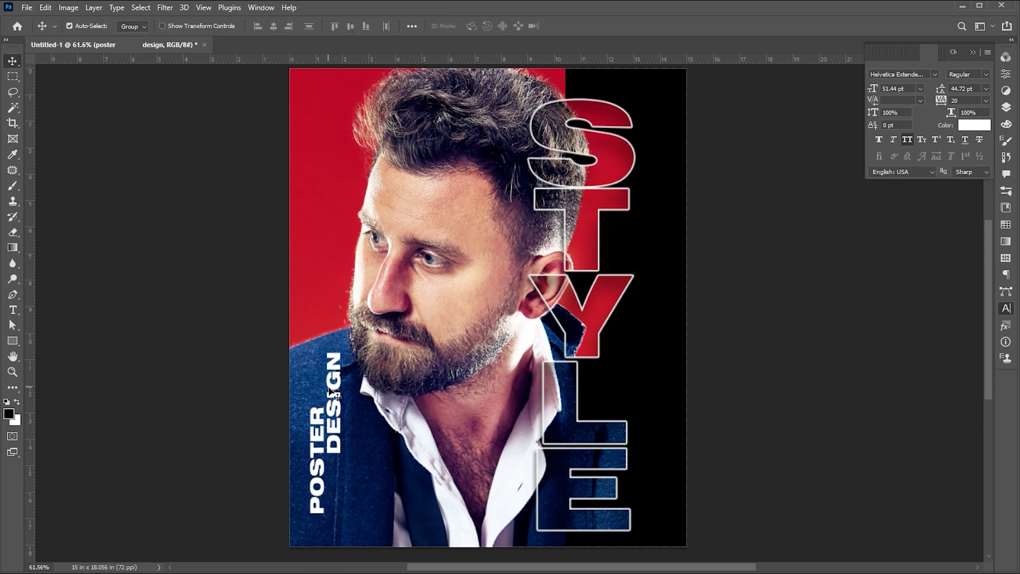
pyautogui.press('t')
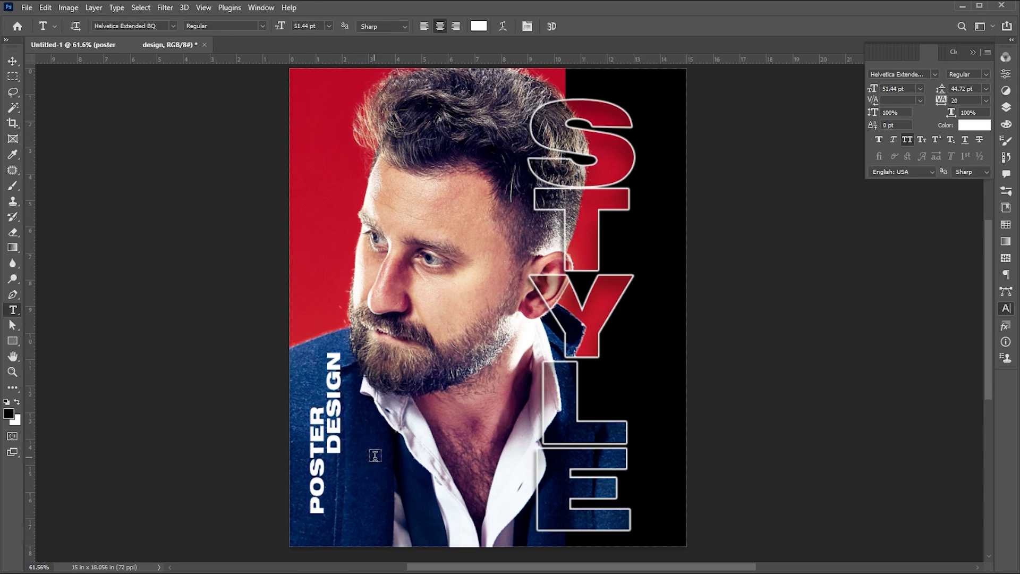
pyautogui.click(416, 456)
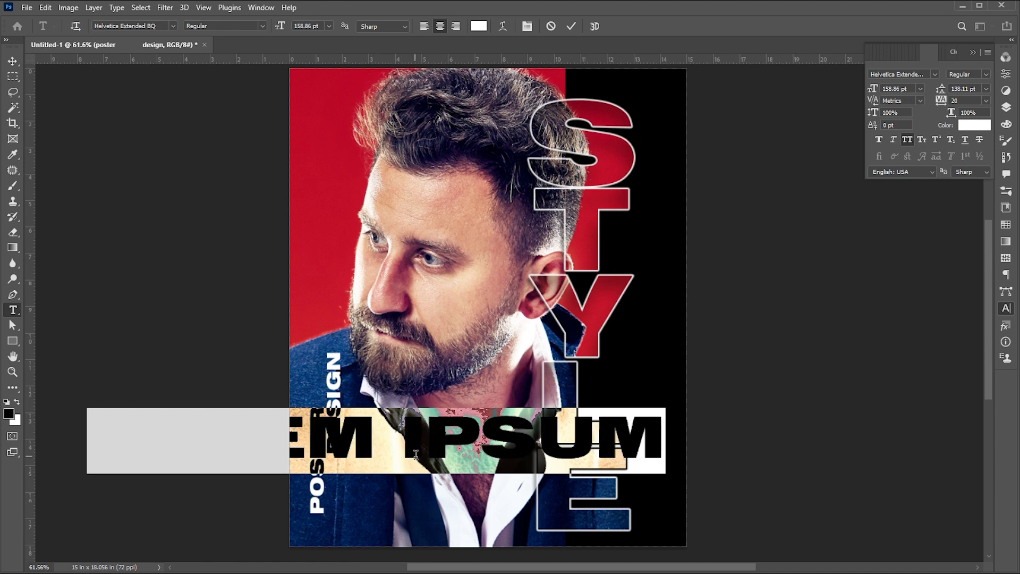
# Step: Type a 50 pt PHOTOSHOP caption and turn off All Caps so it reads PhotoShop
pyautogui.moveTo(279, 26); pyautogui.dragTo(212, 30)
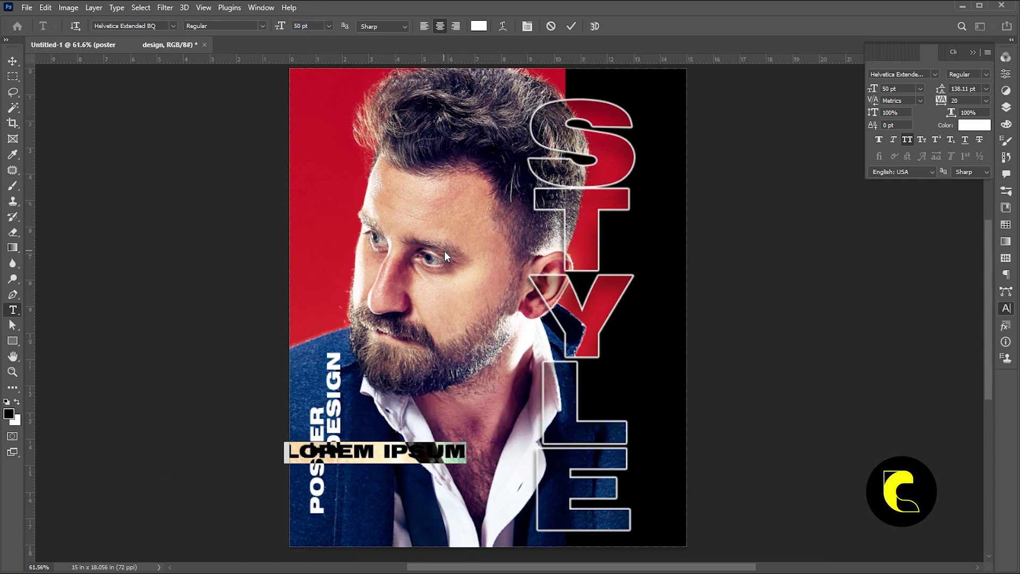
pyautogui.write('PHOTO')
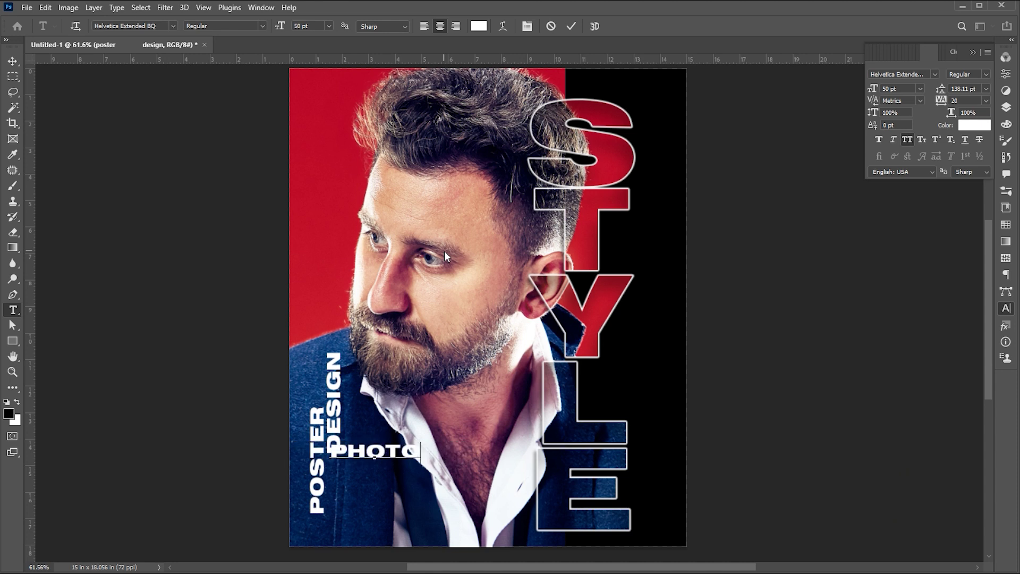
pyautogui.write('SHOP')
pyautogui.hotkey('ctrl', 'a')
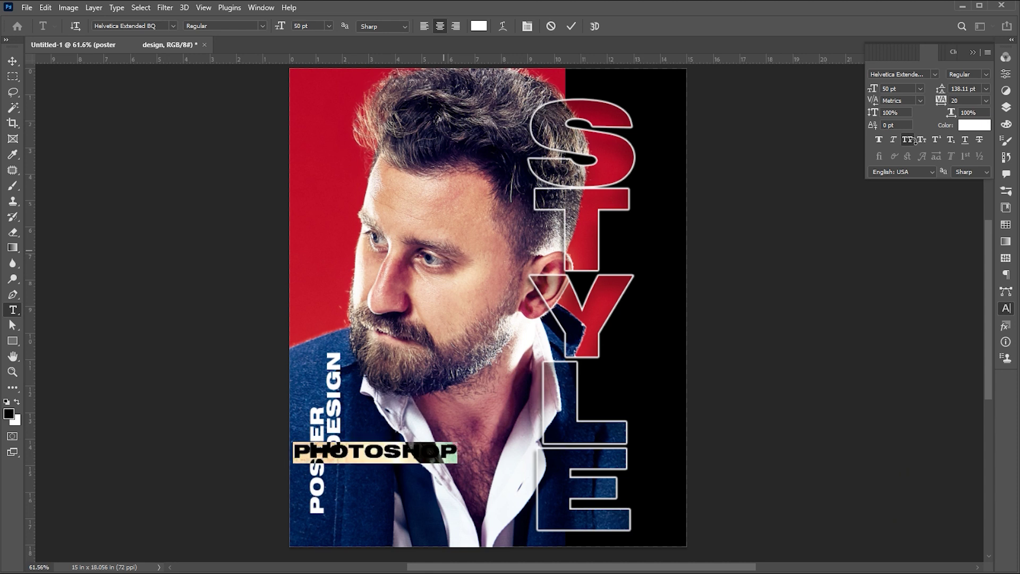
pyautogui.hotkey('ctrl', 'shift', 'k')
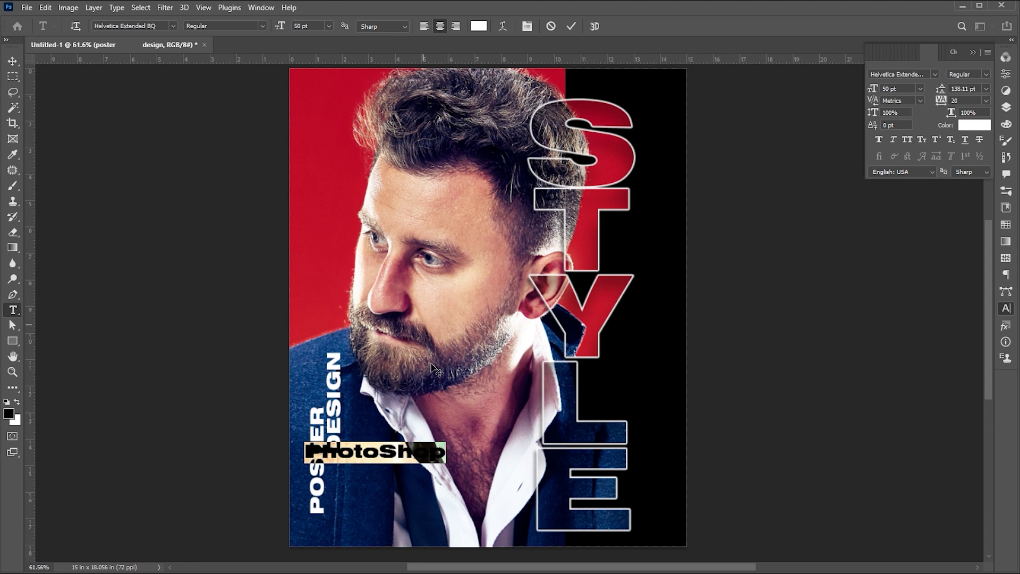
# Step: Move the PhotoShop caption beside the bottom of POSTER
pyautogui.click(12, 61)
pyautogui.moveTo(381, 451); pyautogui.dragTo(401, 498)
pyautogui.click(904, 76)
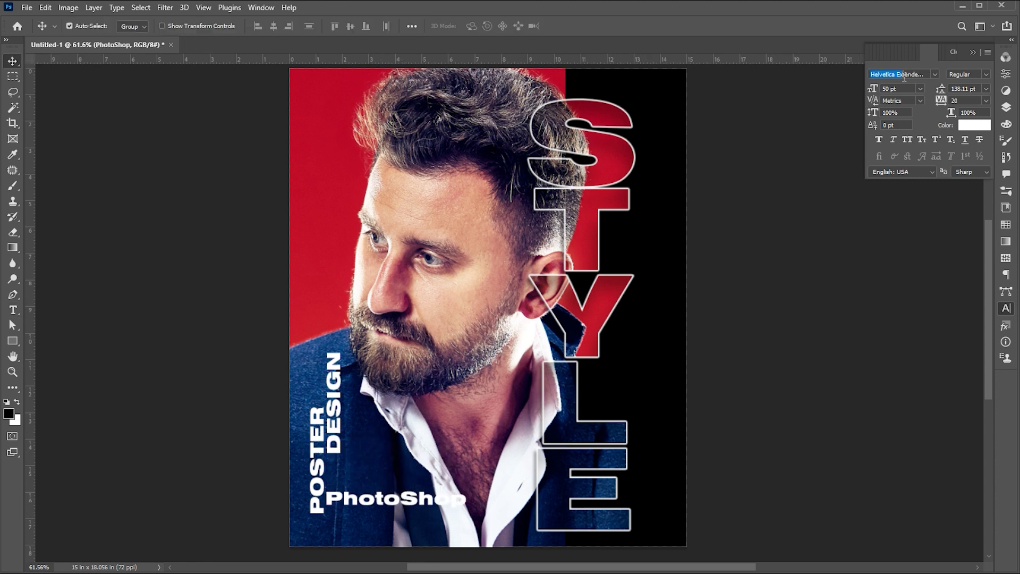
# Step: Replace the font family name with 'autog' to list Autograf fonts
pyautogui.hotkey('ctrl', 'a')
pyautogui.write('autog')
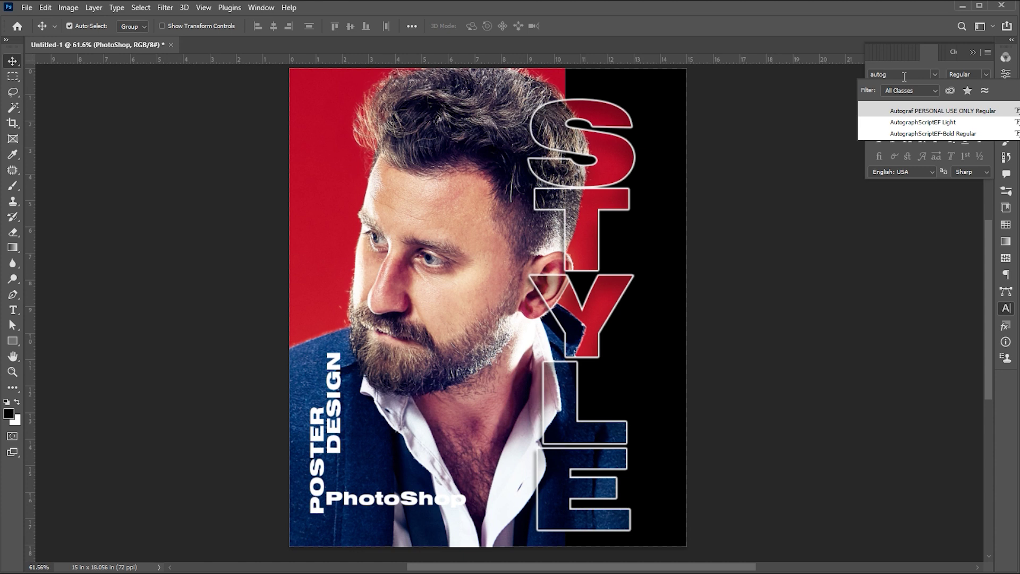